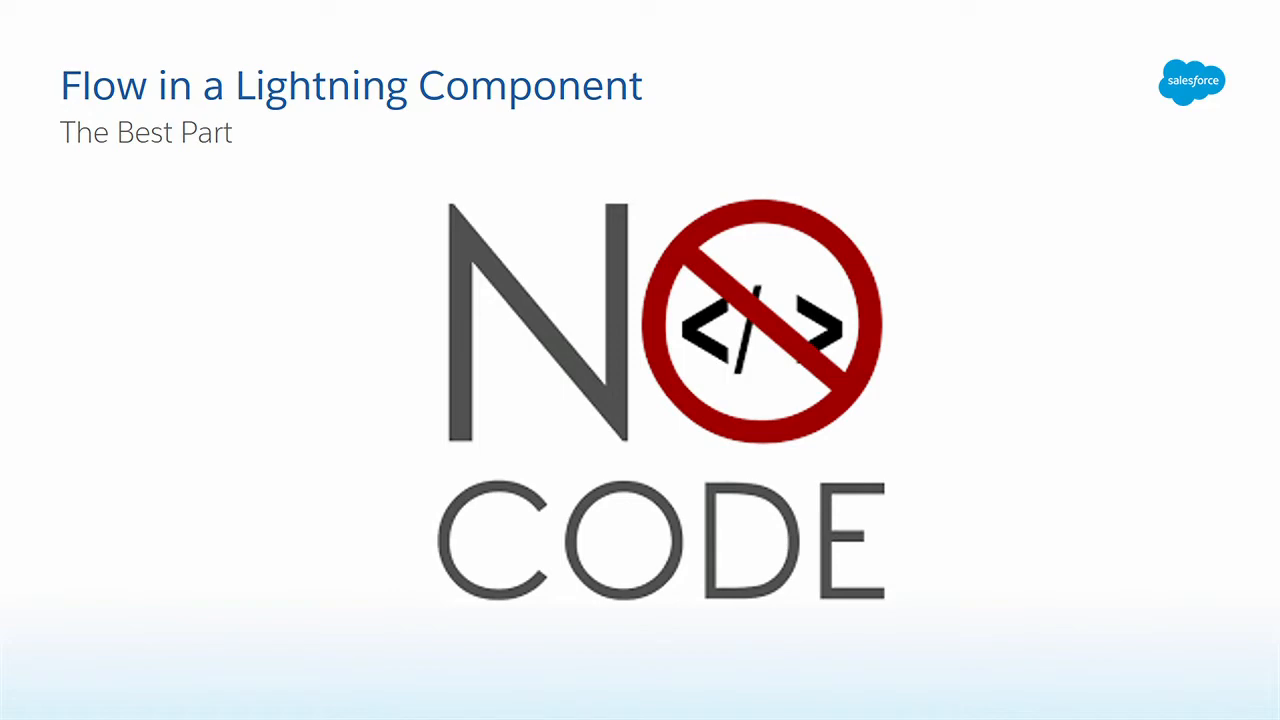
# Switch from the slide show to Chrome and examine the Quick Opp flow form on the contact record
pyautogui.press('Right')
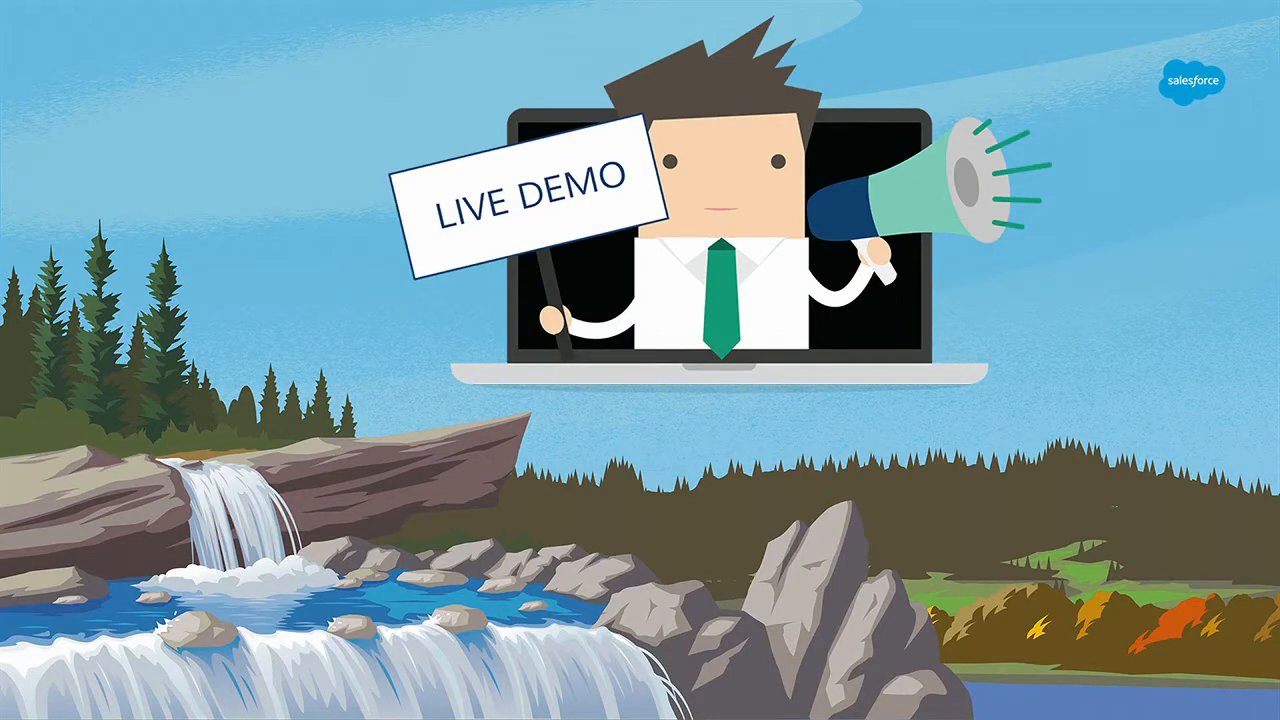
pyautogui.hotkey('alt', 'Tab')
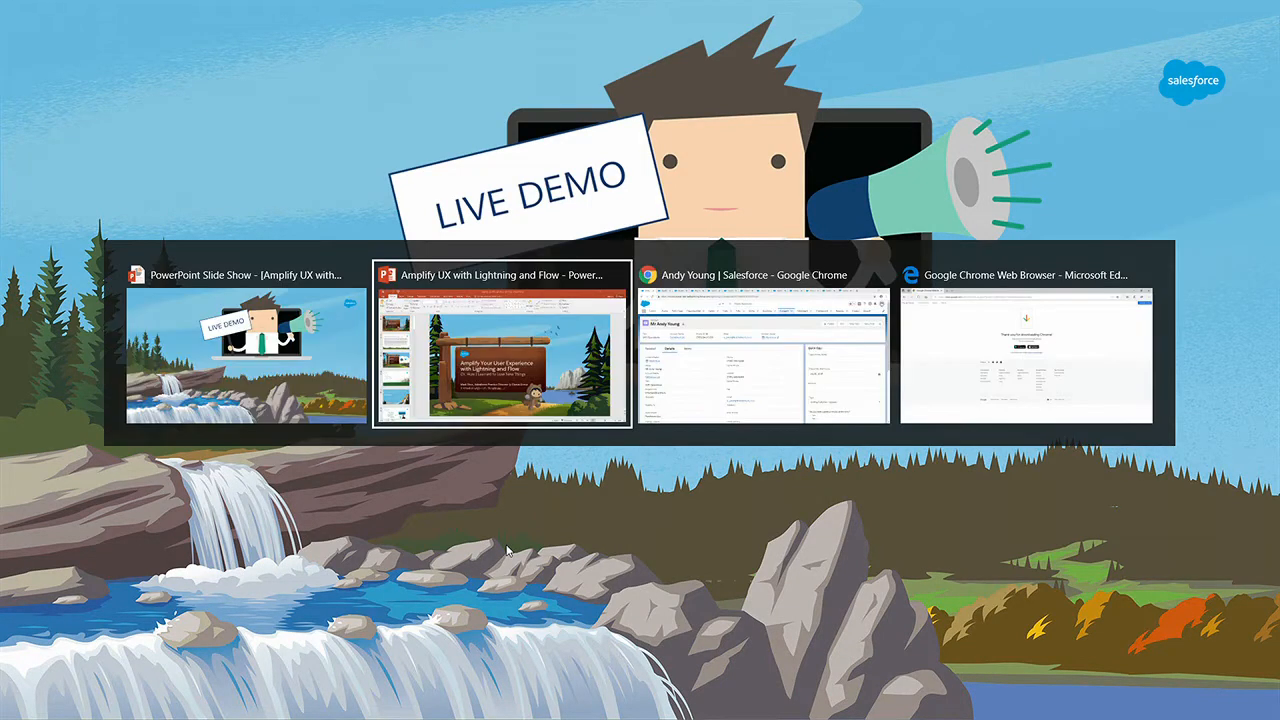
pyautogui.hotkey('alt', 'Tab')
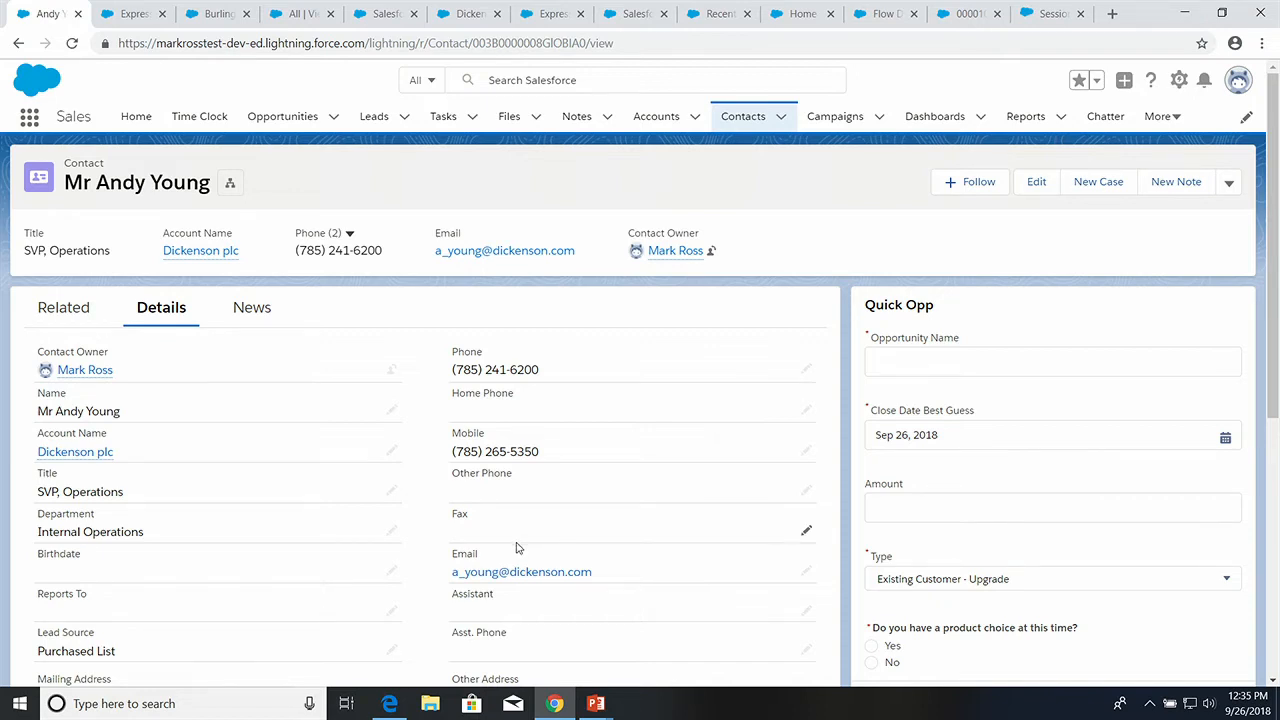
pyautogui.scroll(-1, 517, 548)
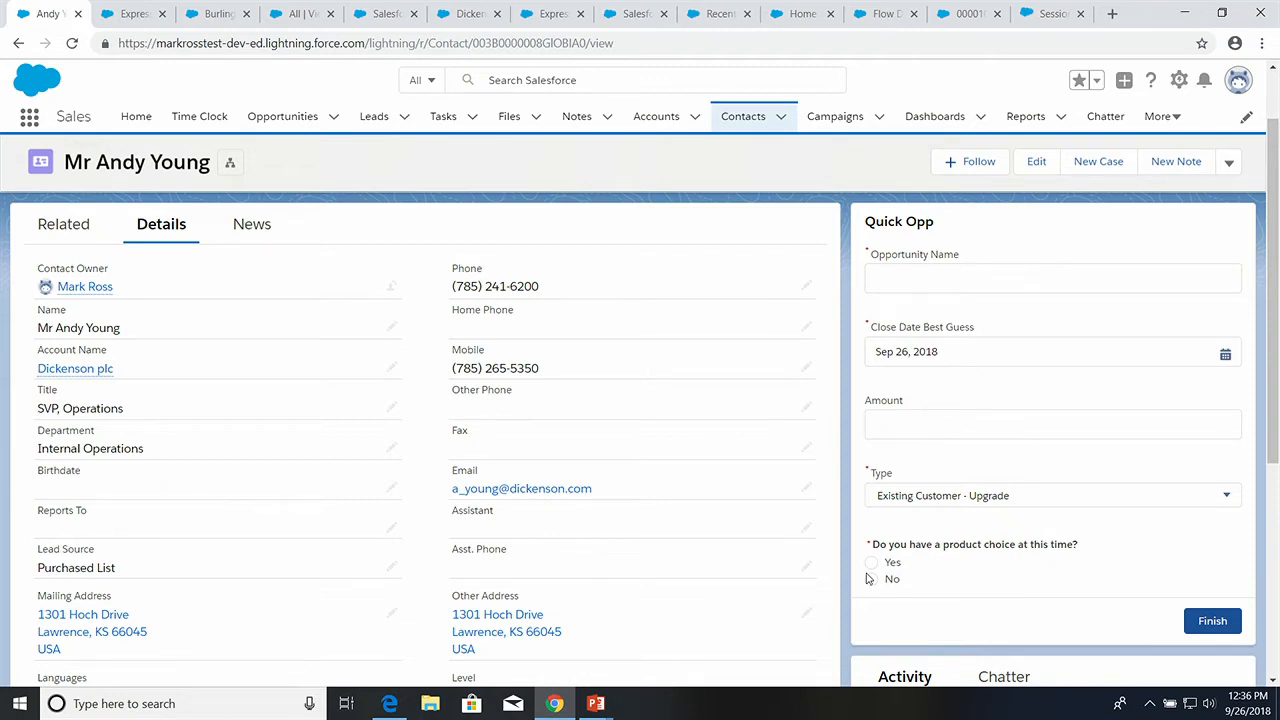
# View the Express Logistics SLA opportunity's Notes, and inspect the LogOppView flow component's settings for that section in Lightning App Builder
pyautogui.click(106, 12)
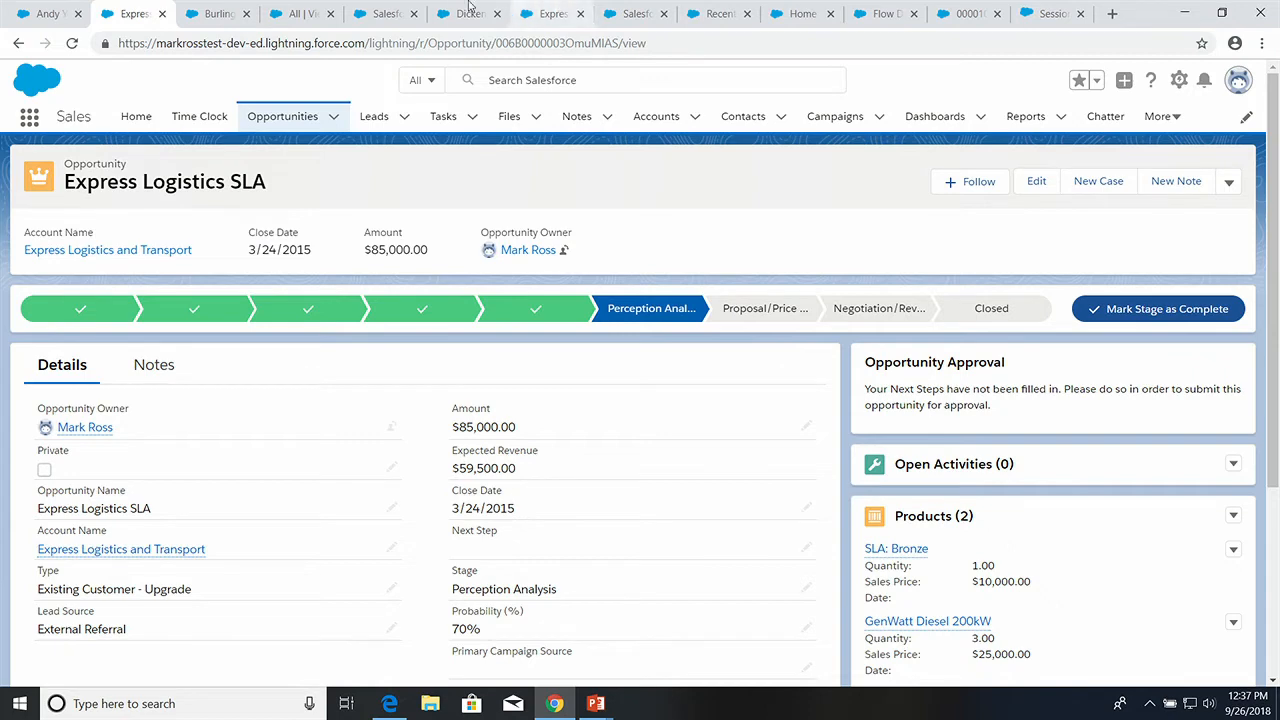
pyautogui.click(168, 368)
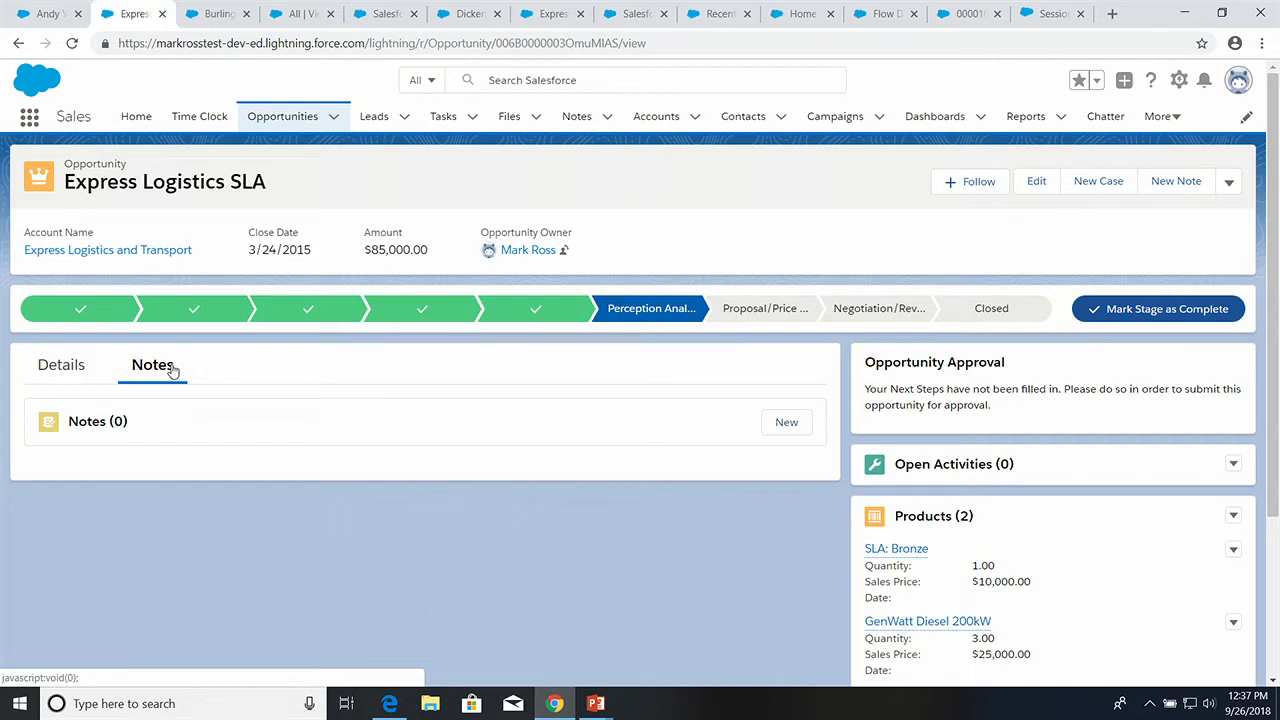
pyautogui.click(1180, 82)
pyautogui.click(1144, 199)
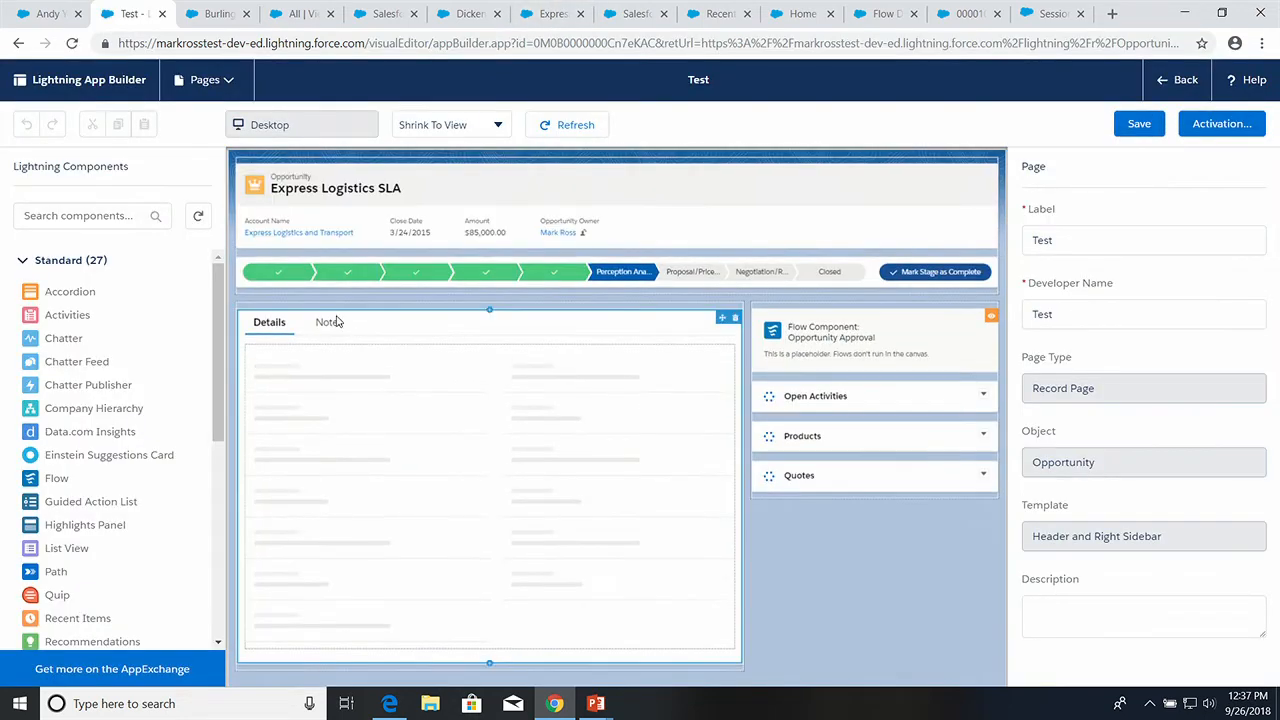
pyautogui.click(330, 322)
pyautogui.click(385, 447)
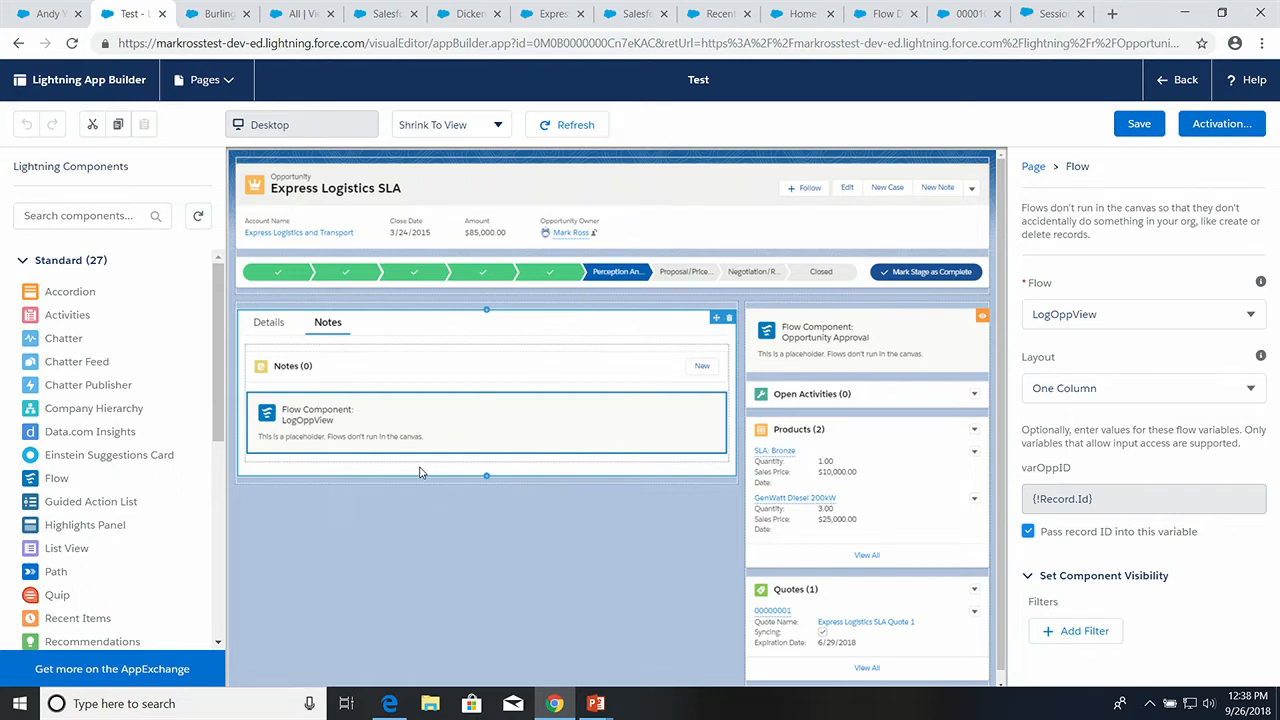
# Refresh the All view of View Logs and examine the newest entry's created date and record ID
pyautogui.click(305, 13)
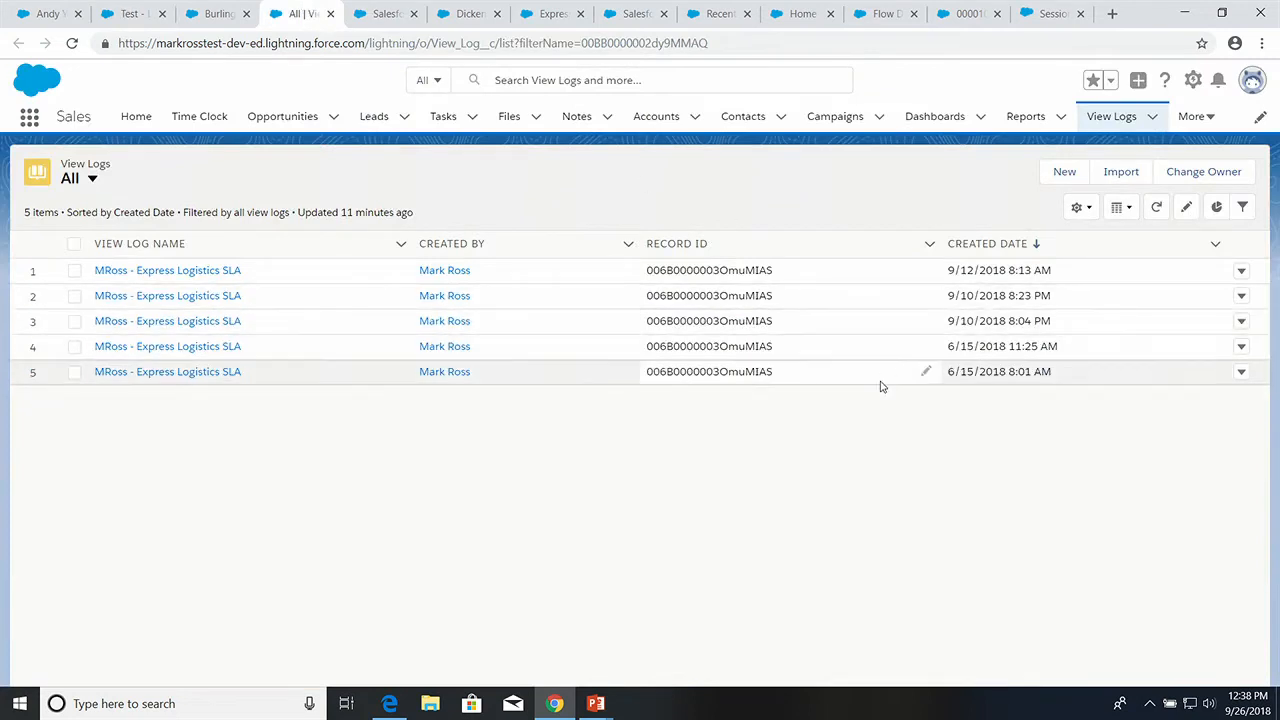
pyautogui.press('F5')
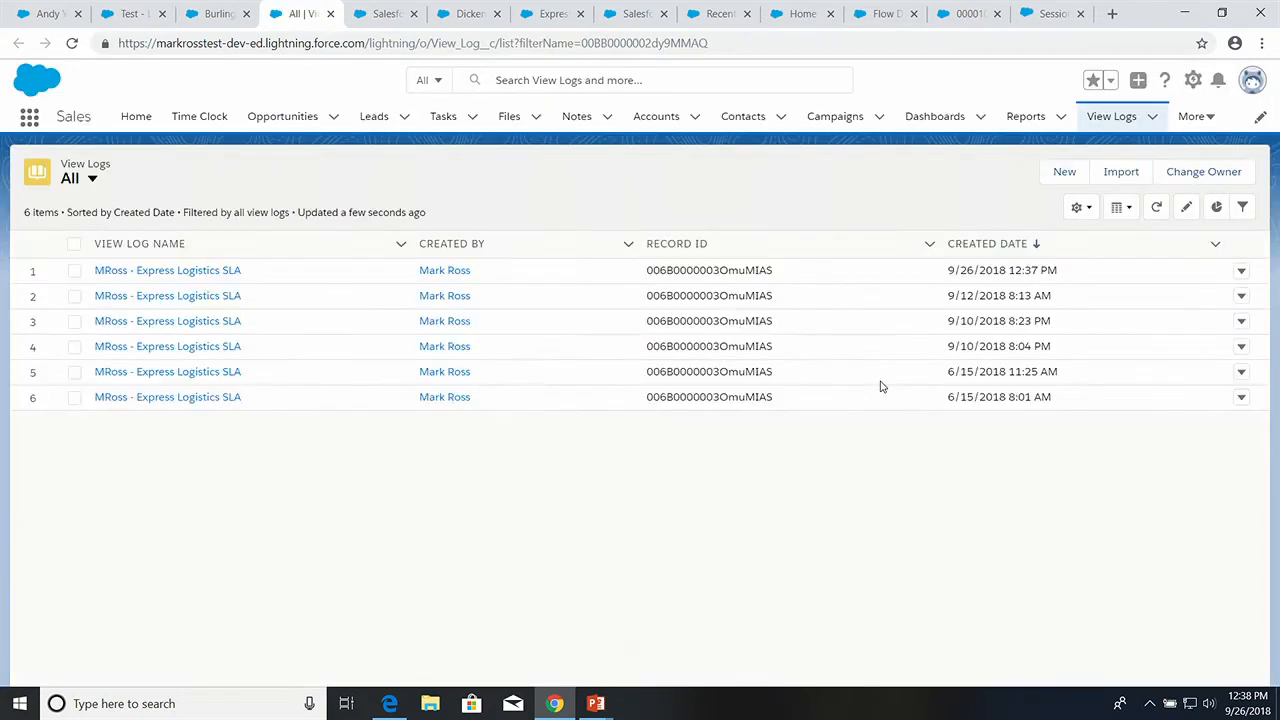
pyautogui.click(1020, 276)
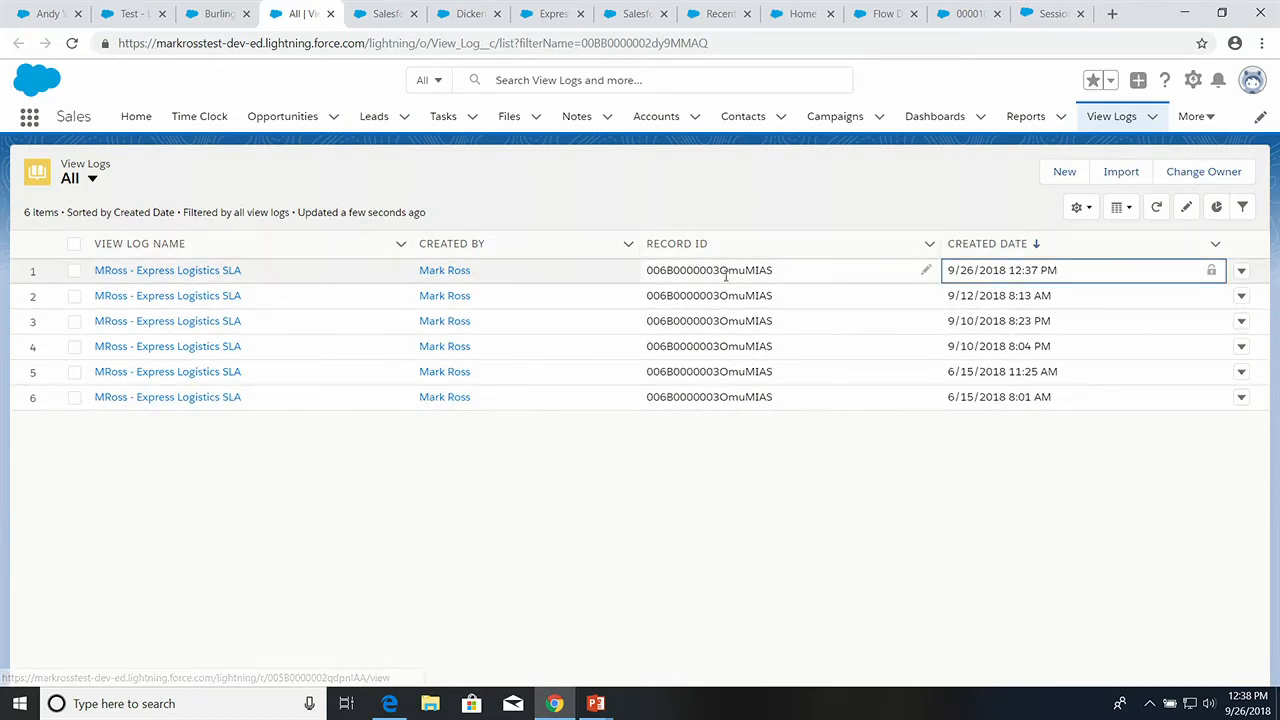
pyautogui.click(675, 270)
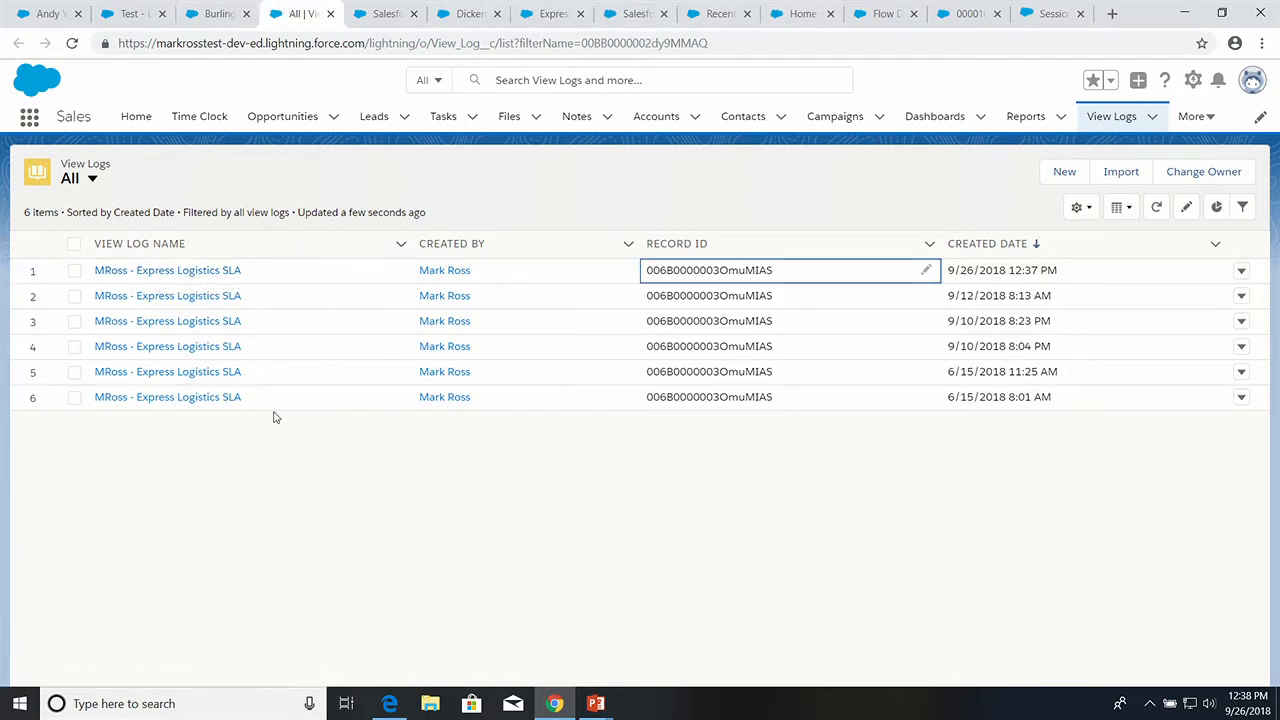
# Mark Perception Analysis as the current stage of the Burlington Textiles Weaving Plant Generator opportunity
pyautogui.click(212, 13)
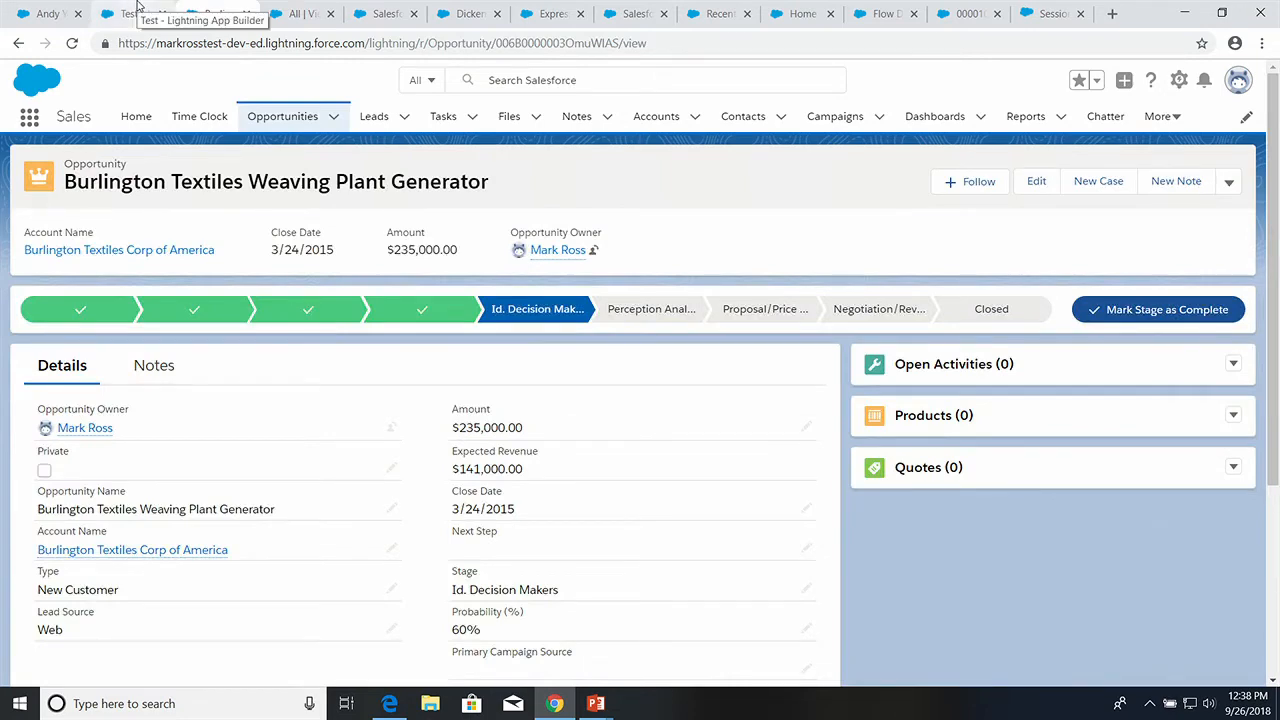
pyautogui.click(138, 10)
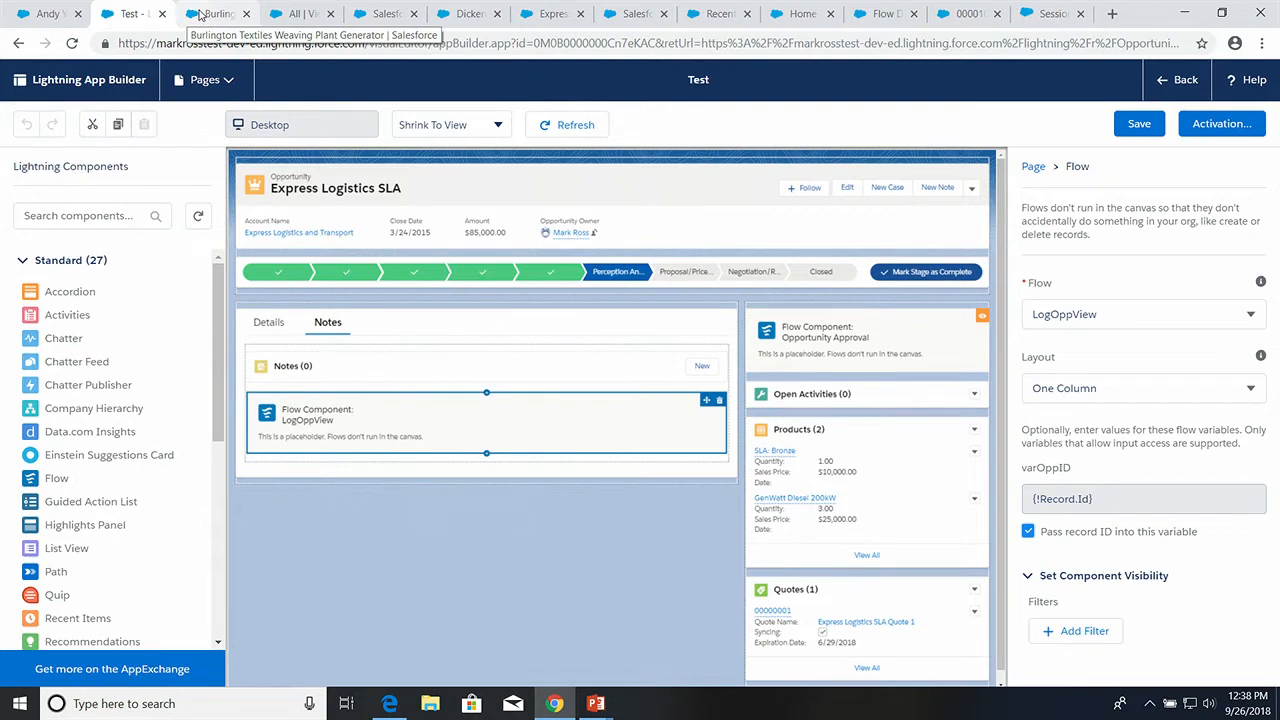
pyautogui.click(200, 14)
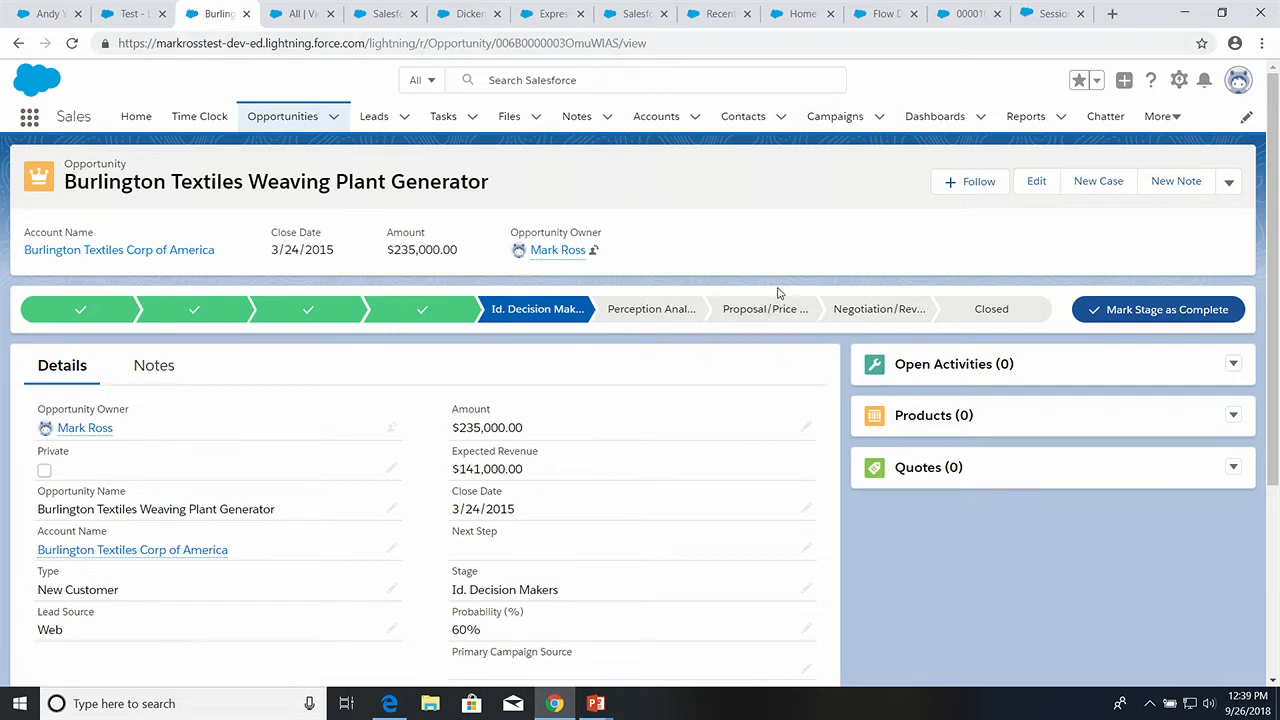
pyautogui.click(651, 312)
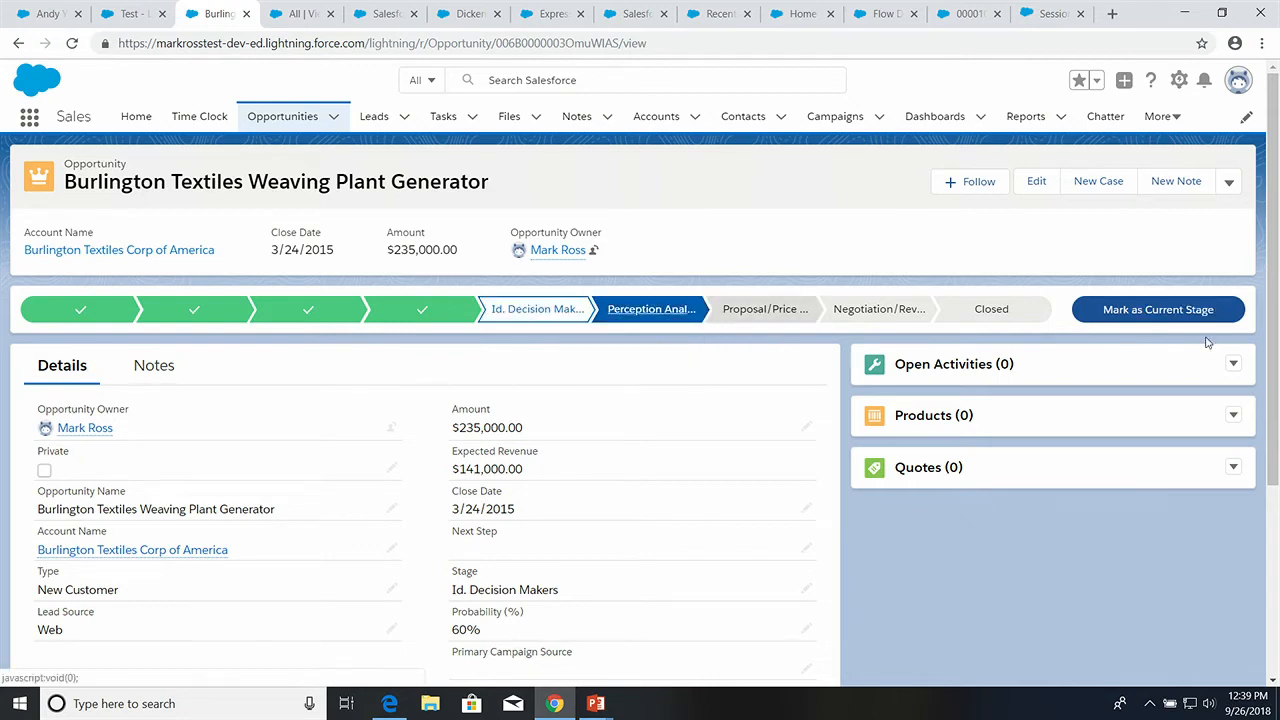
pyautogui.click(1157, 309)
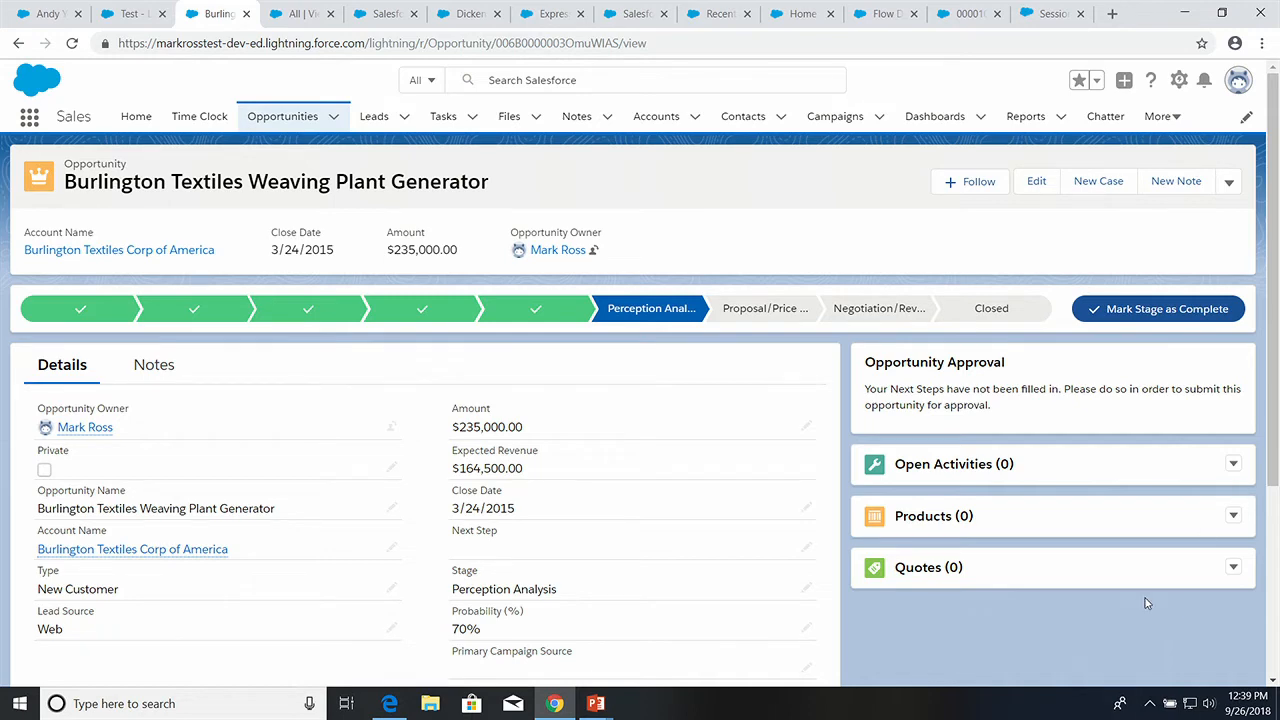
# Set the opportunity's Next Step to "next steps", save the record, and reload the page to update the Opportunity Approval flow
pyautogui.click(805, 553)
pyautogui.write('nex')
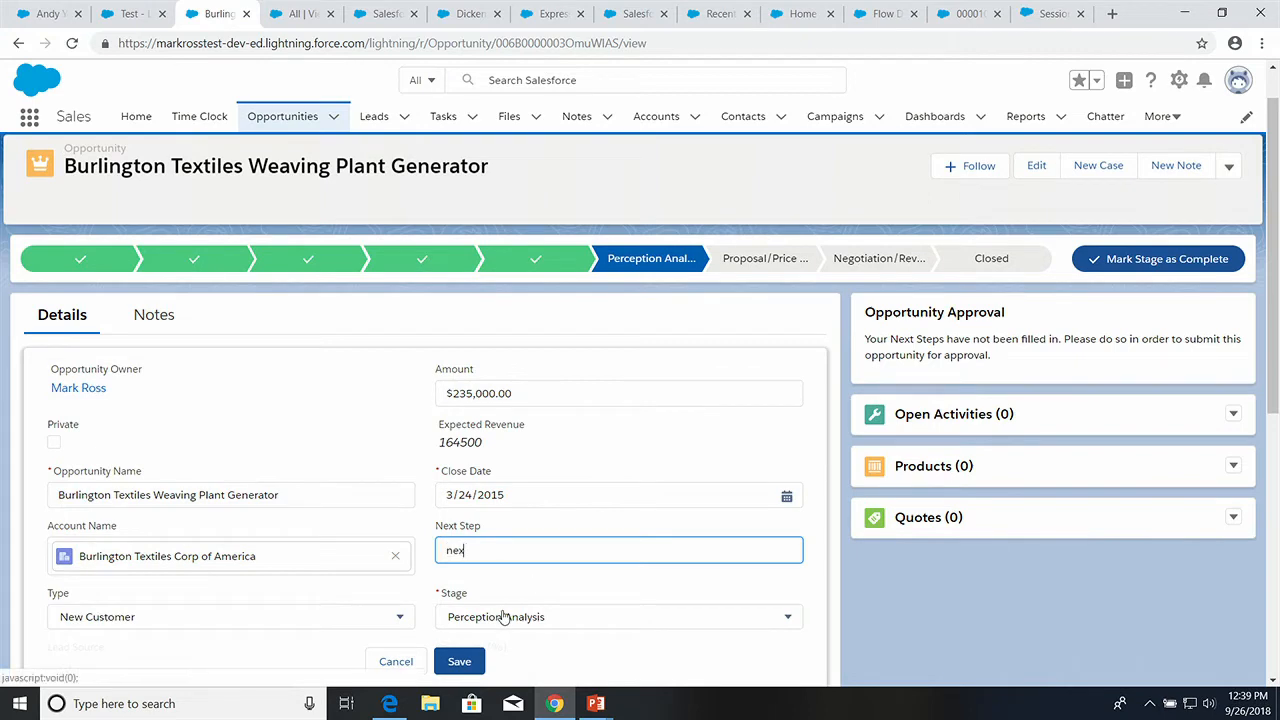
pyautogui.write('t steps')
pyautogui.click(459, 661)
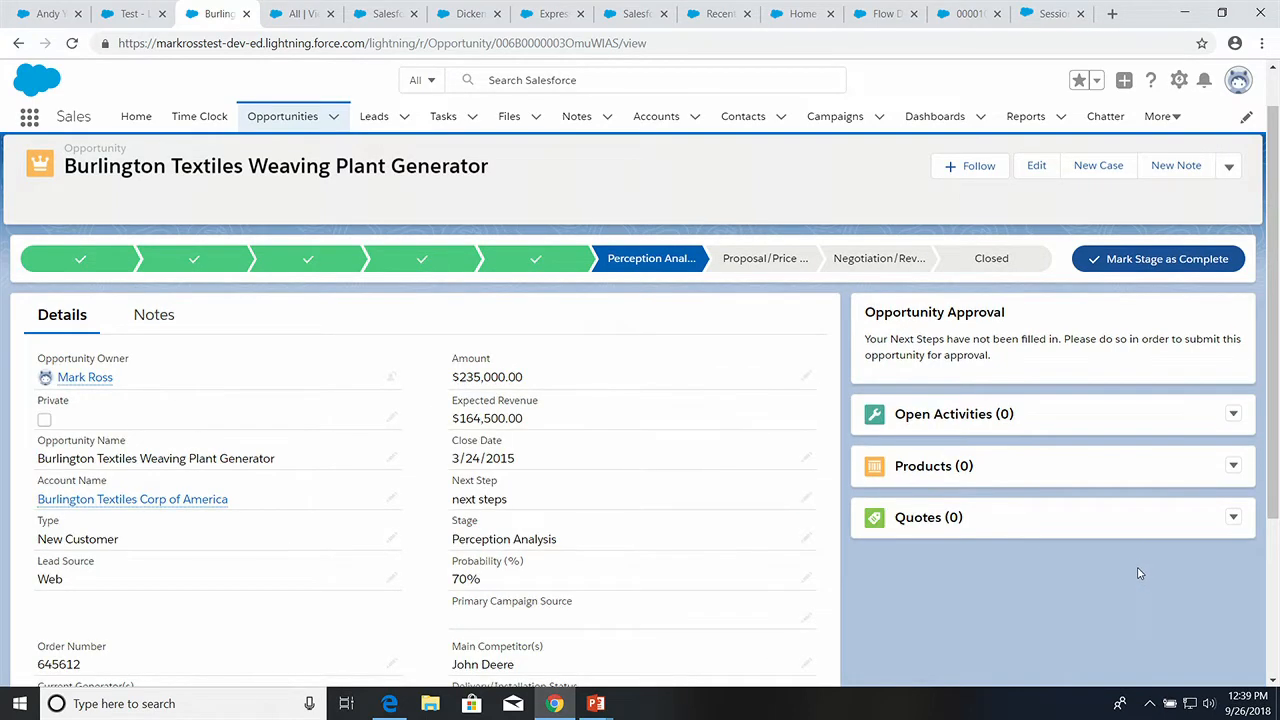
pyautogui.press('F5')
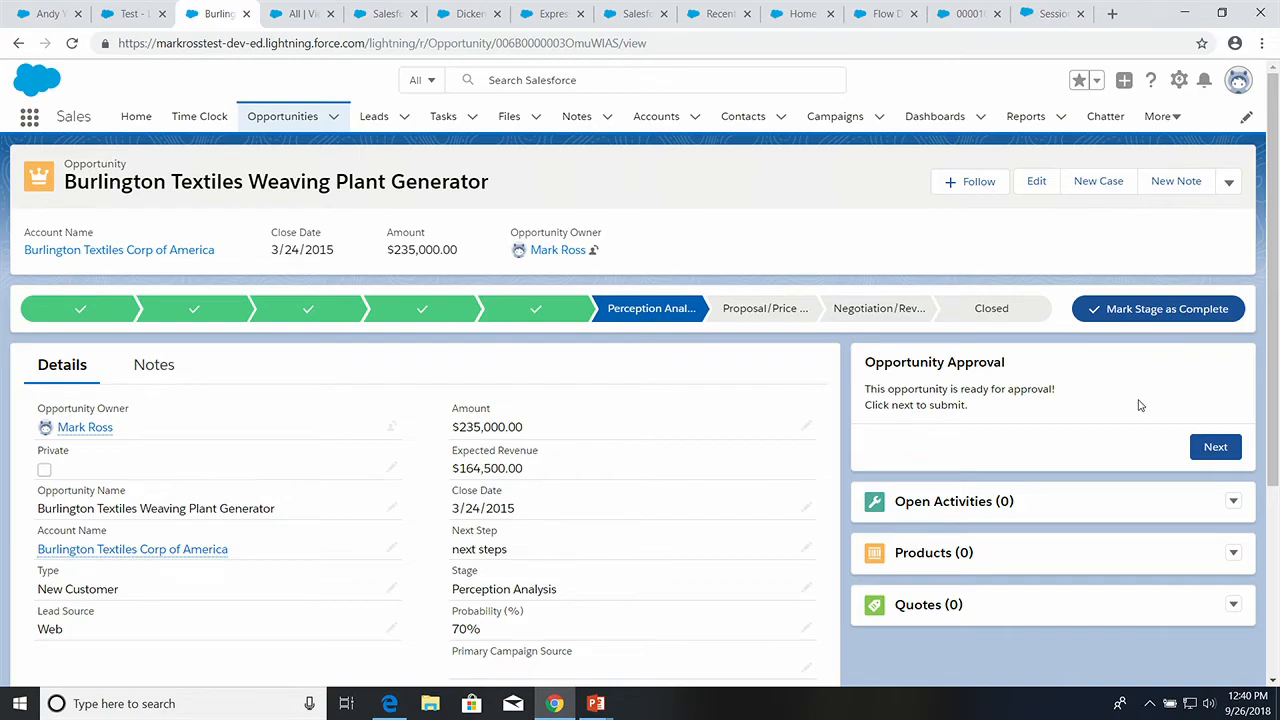
pyautogui.hotkey('alt', 'Tab')
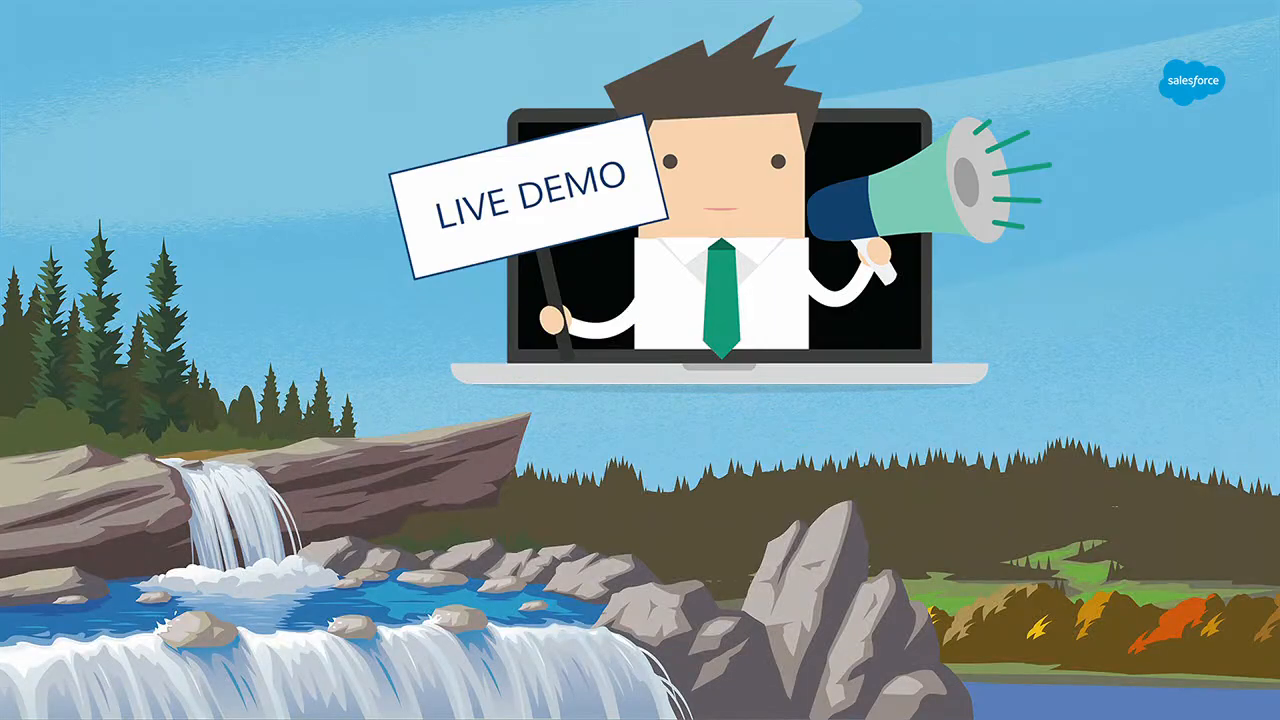
pyautogui.press('Right')
pyautogui.hotkey('alt', 'Tab')
pyautogui.hotkey('ctrl', 'Tab')
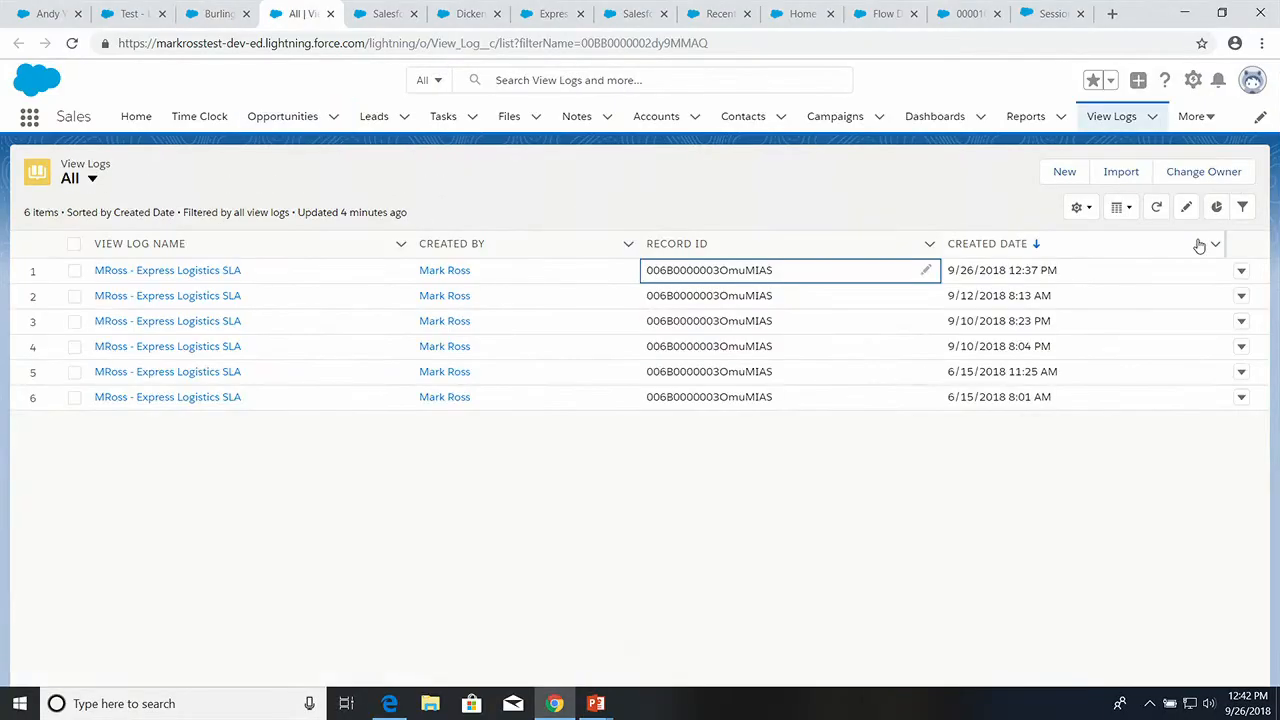
pyautogui.hotkey('ctrl', 'Tab')
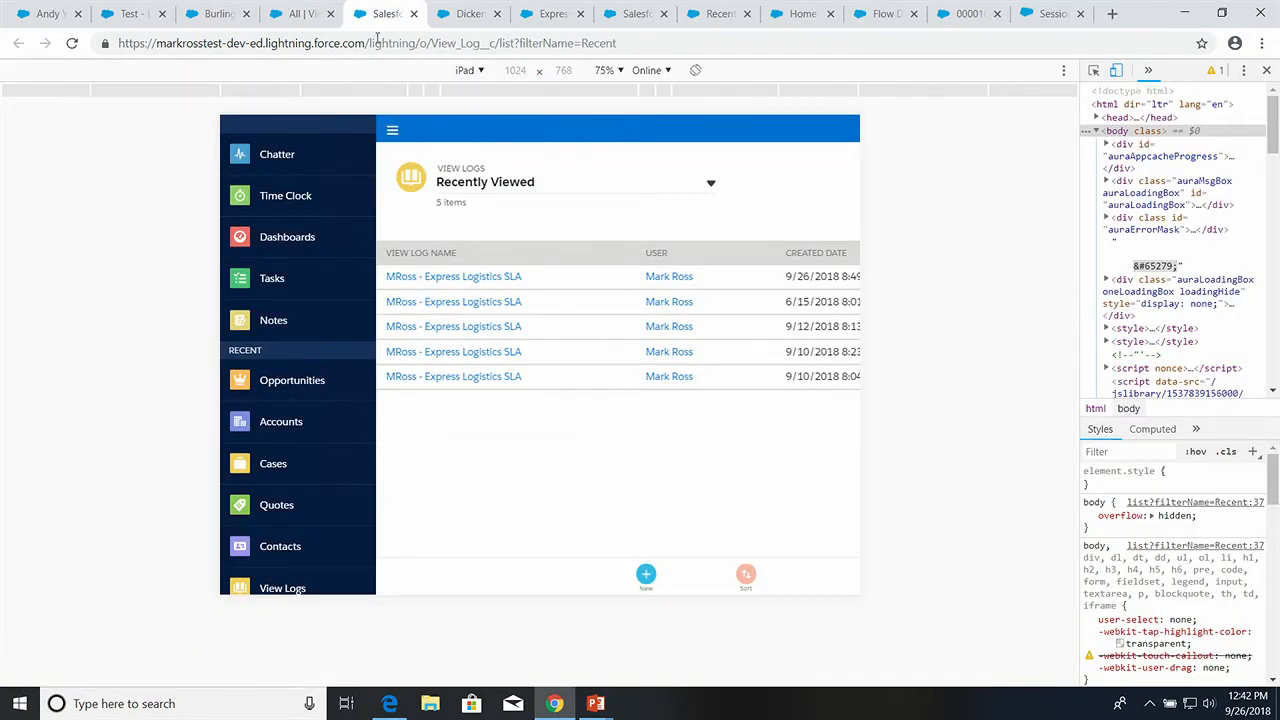
pyautogui.click(436, 12)
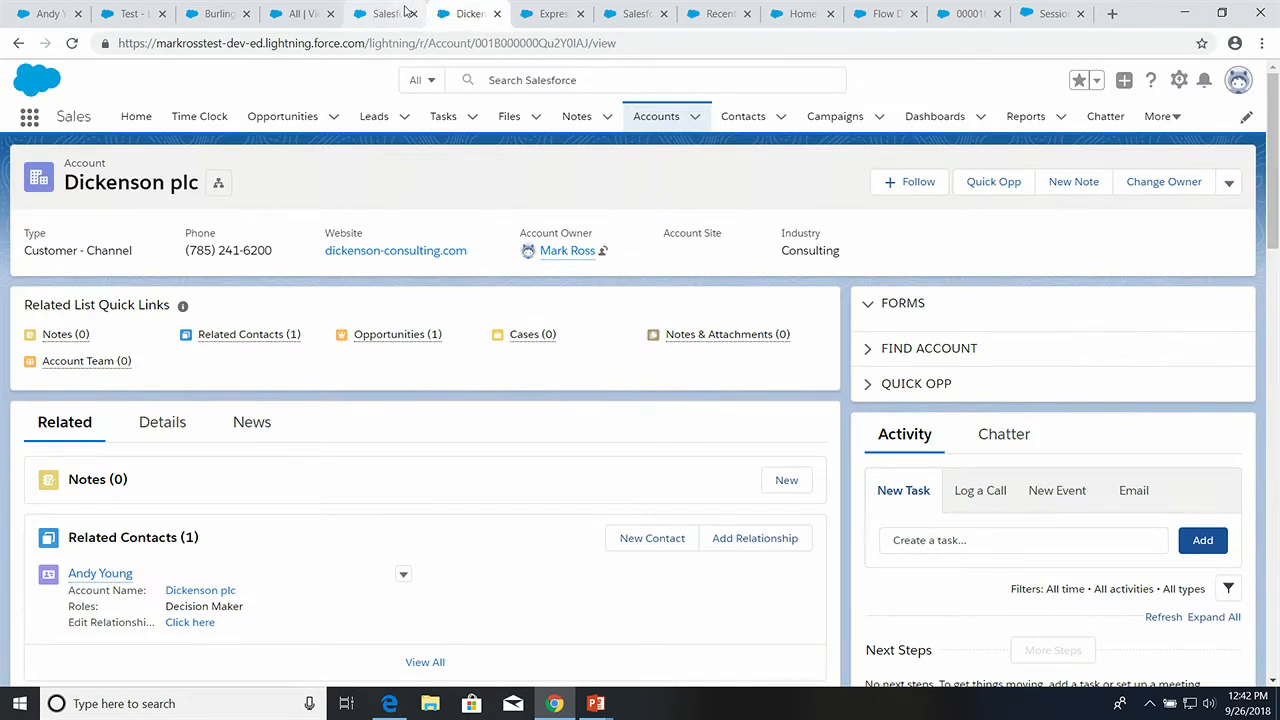
# Clock in and back out on the Time Clock page, reloading after each action to refresh My Time Logs
pyautogui.click(320, 12)
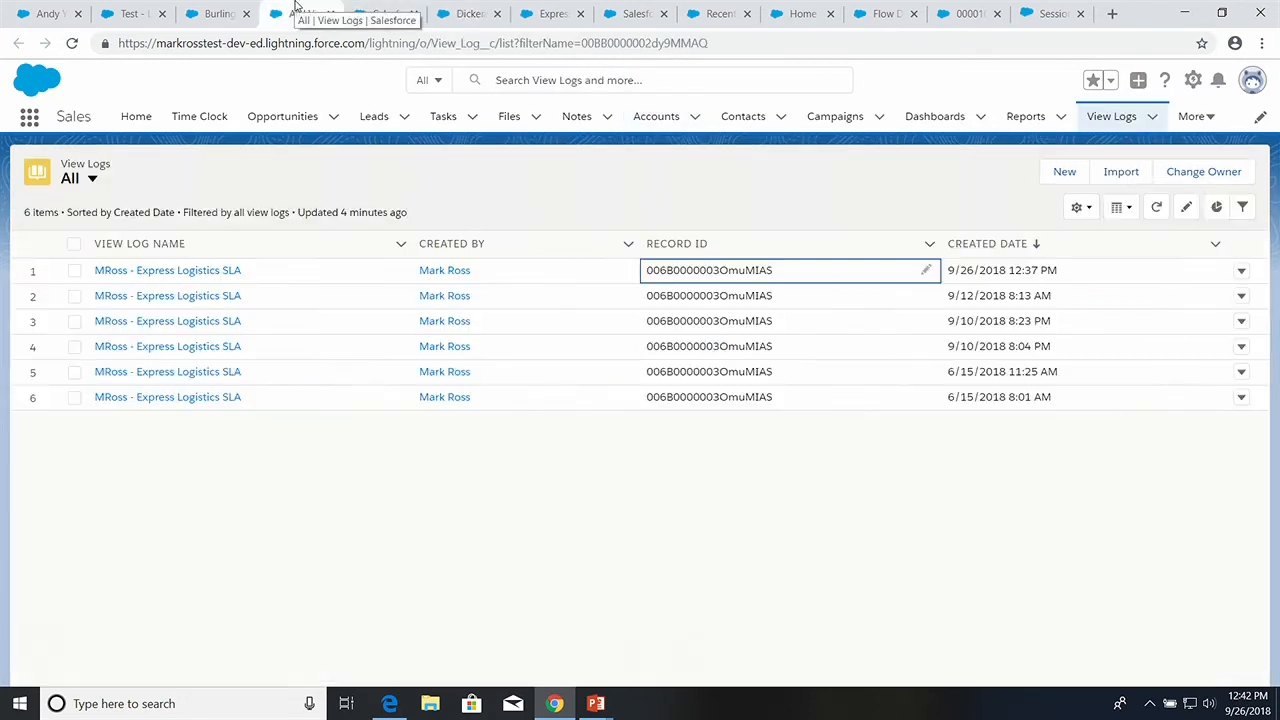
pyautogui.click(202, 119)
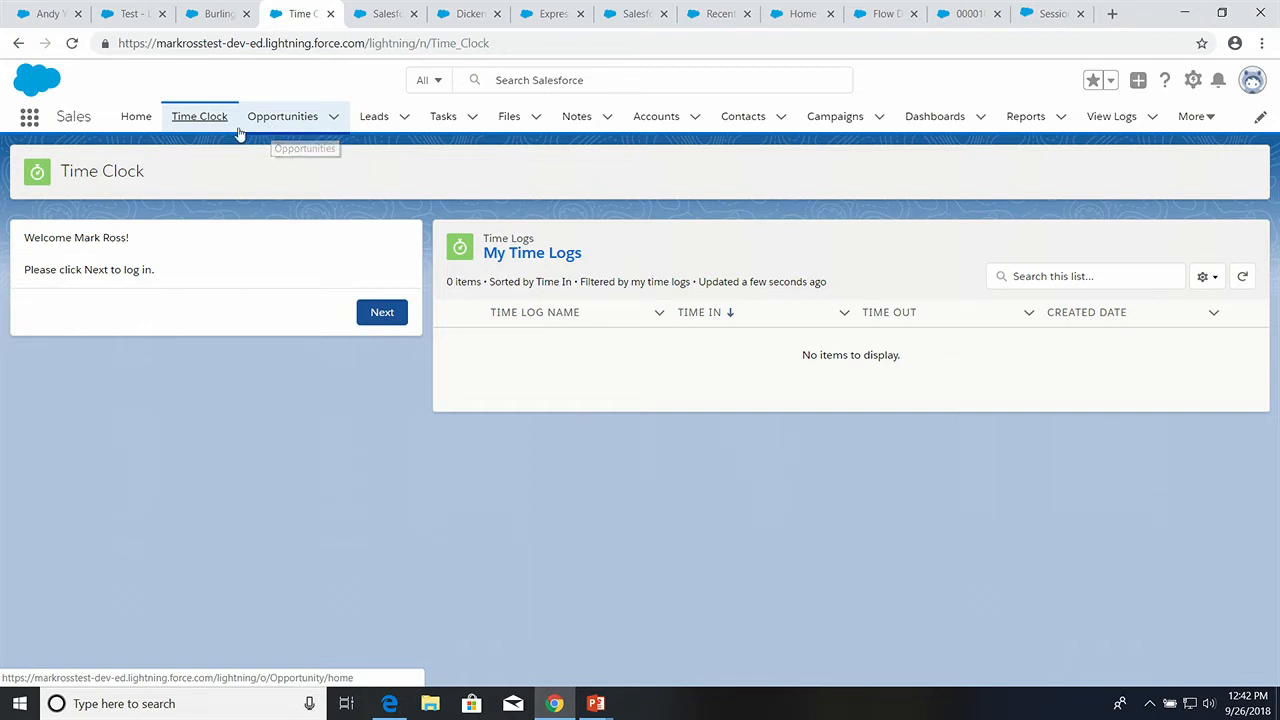
pyautogui.click(382, 318)
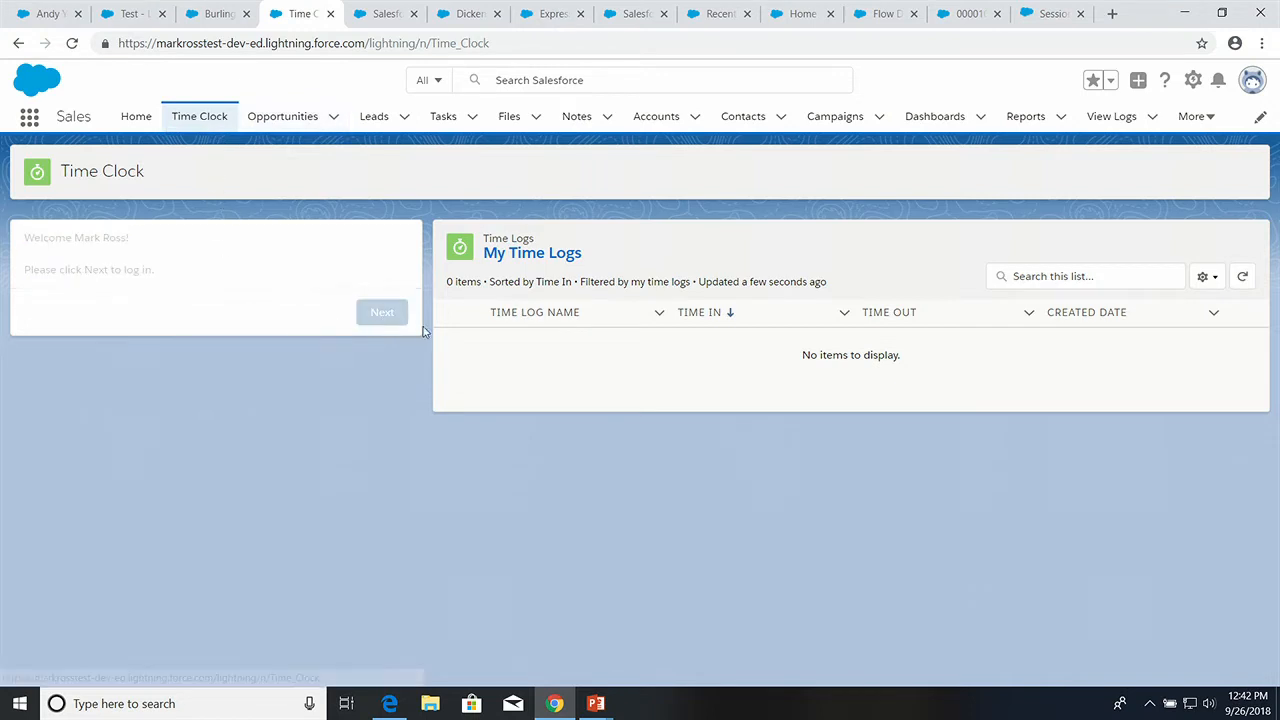
pyautogui.hotkey('ctrl', 'l')
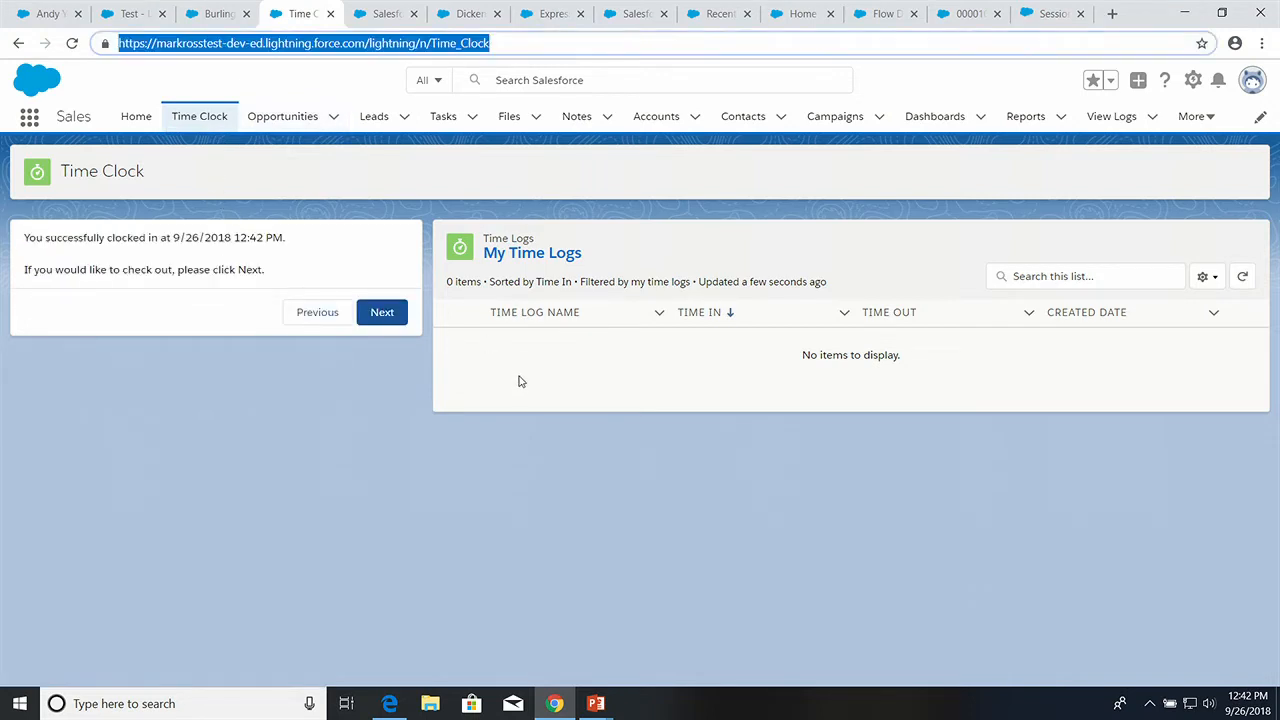
pyautogui.press('Return')
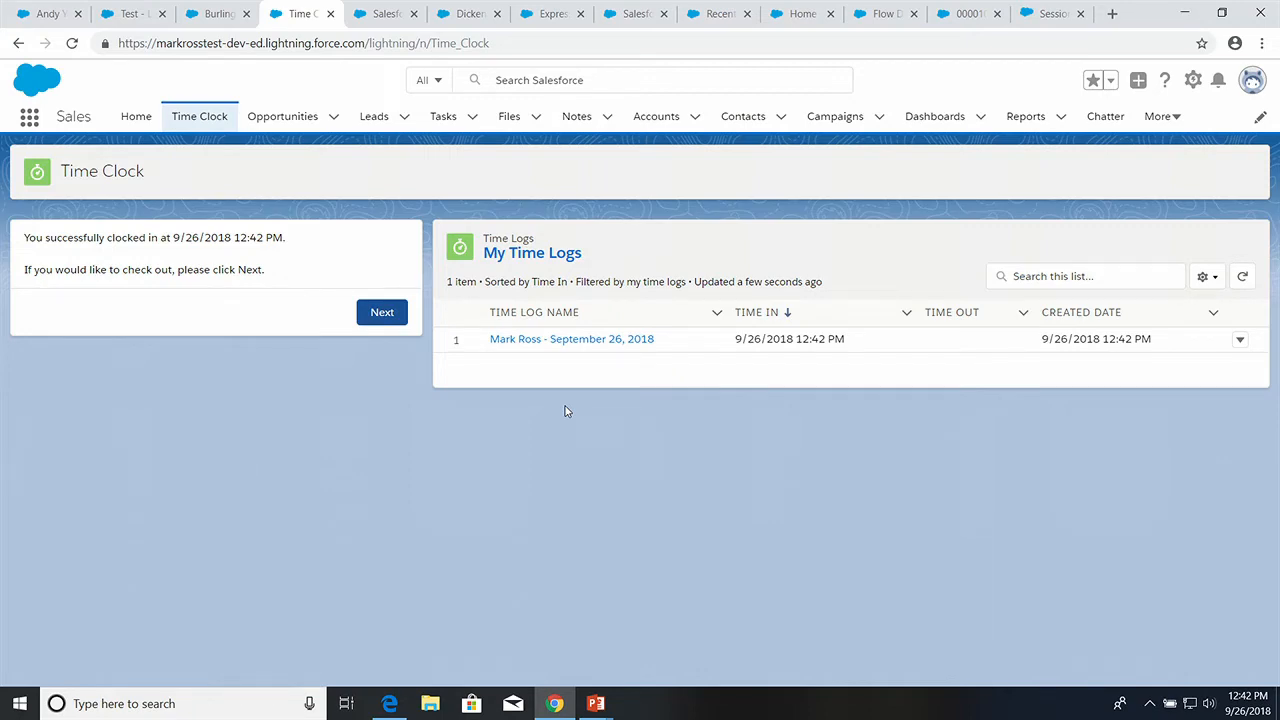
pyautogui.click(383, 314)
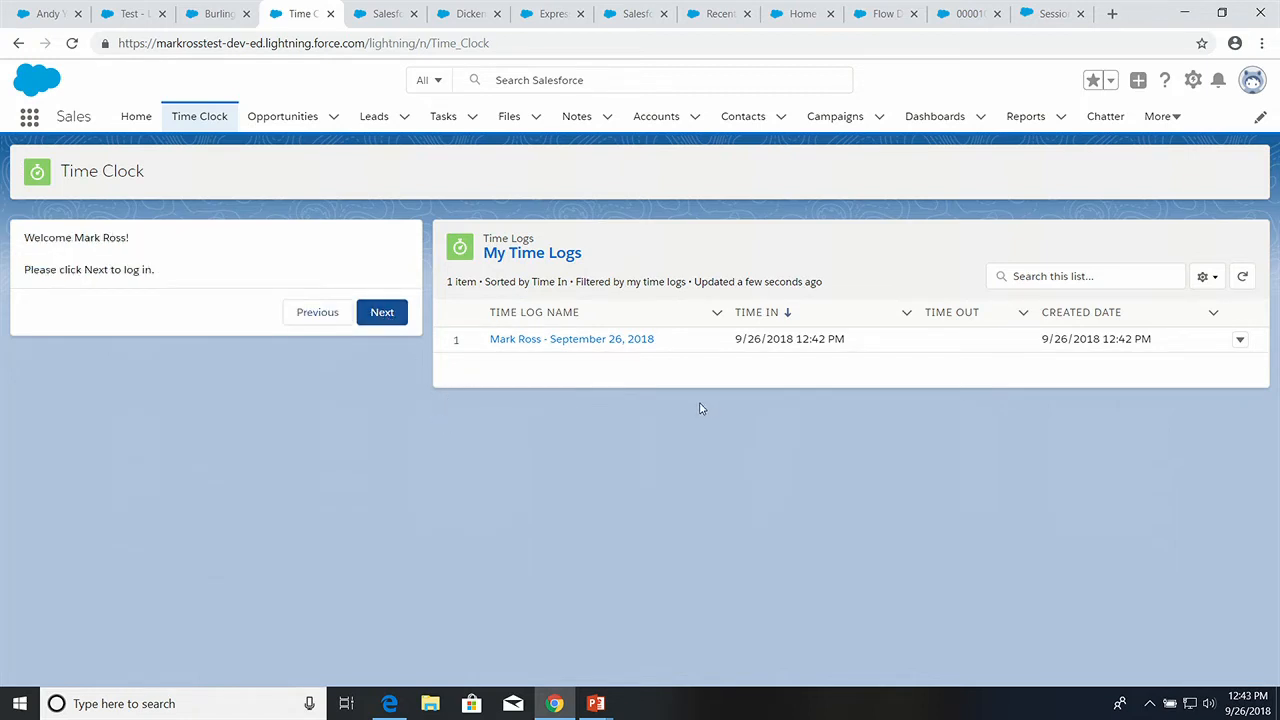
pyautogui.press('F5')
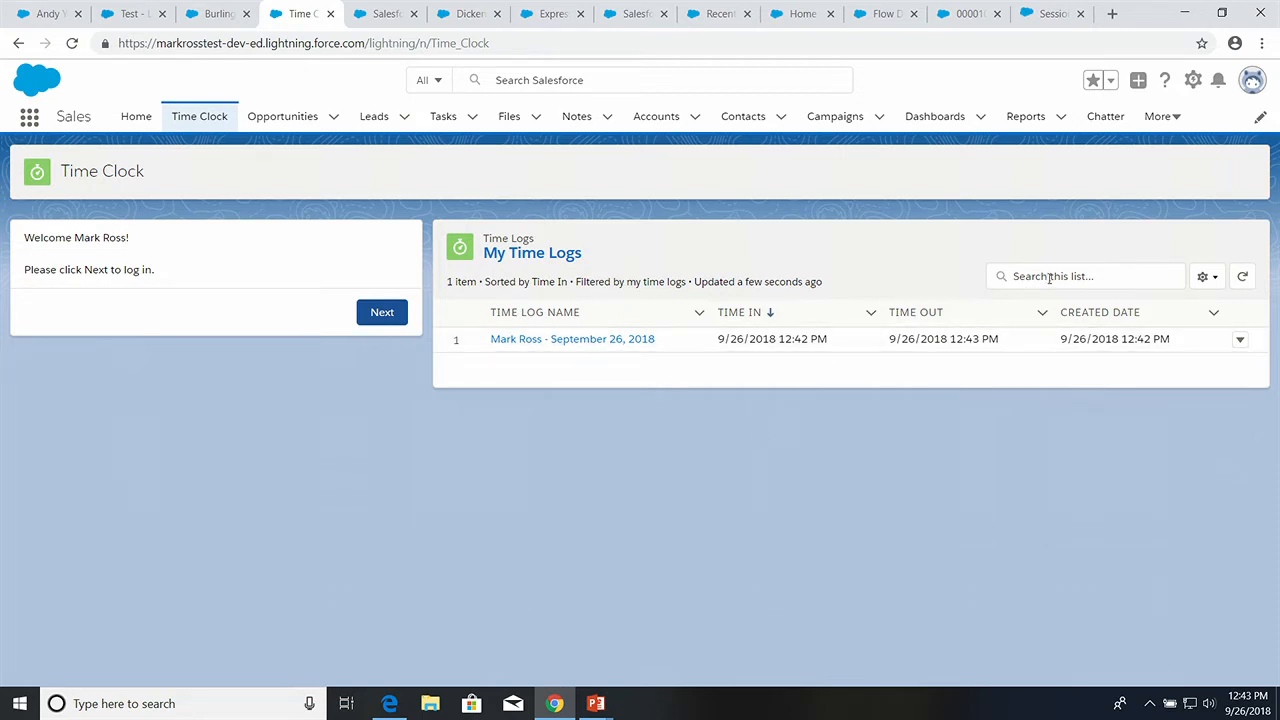
# Clock in through Time Clock in the emulated iPad view and reload the page to refresh My Time Logs
pyautogui.click(372, 12)
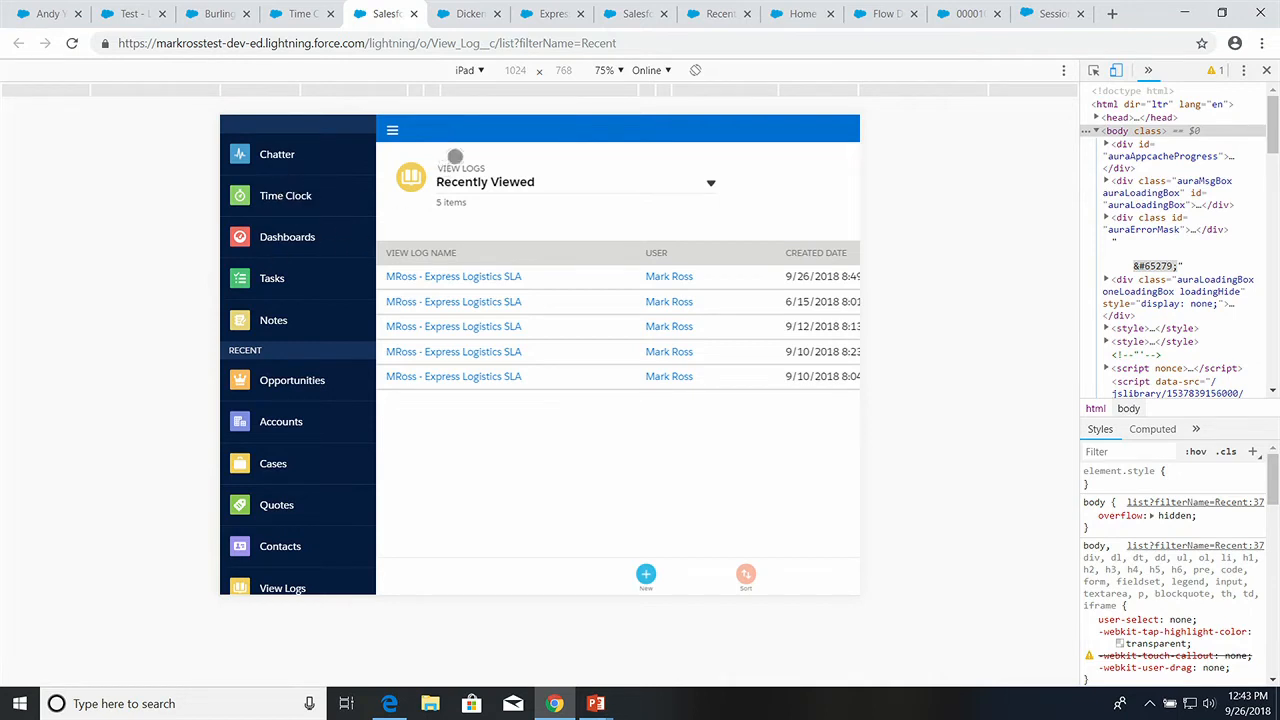
pyautogui.click(290, 196)
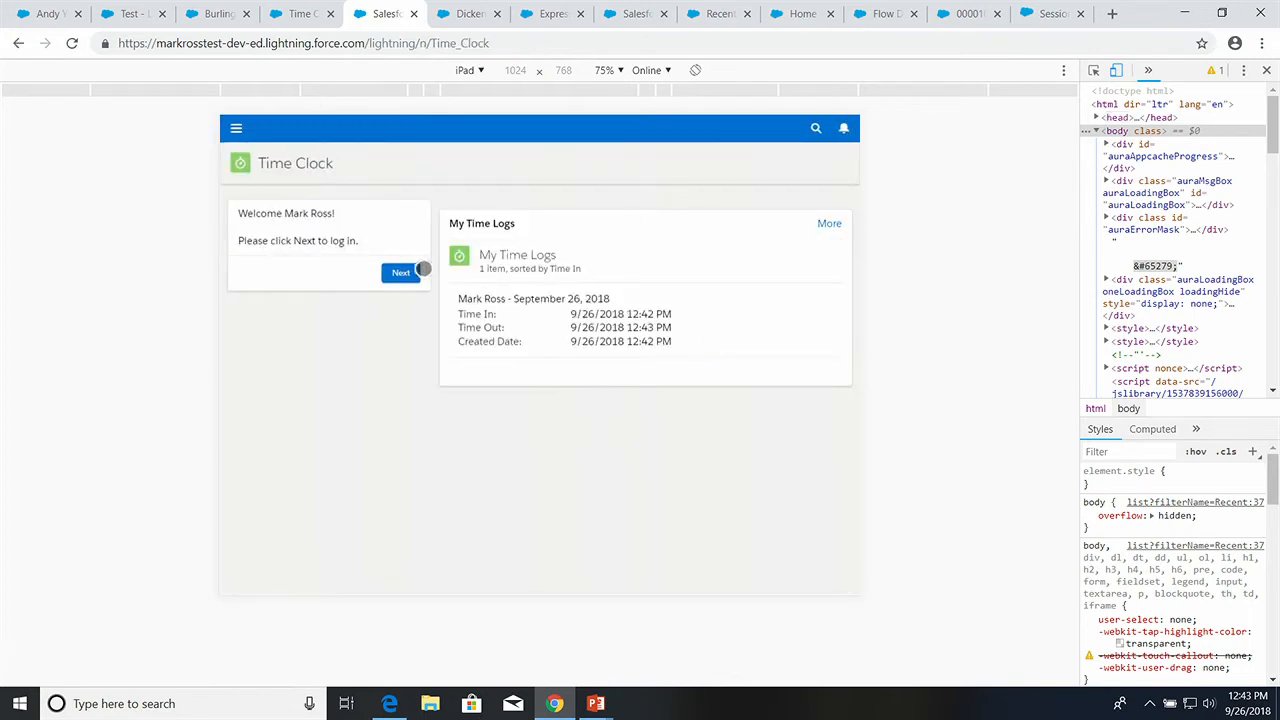
pyautogui.click(400, 275)
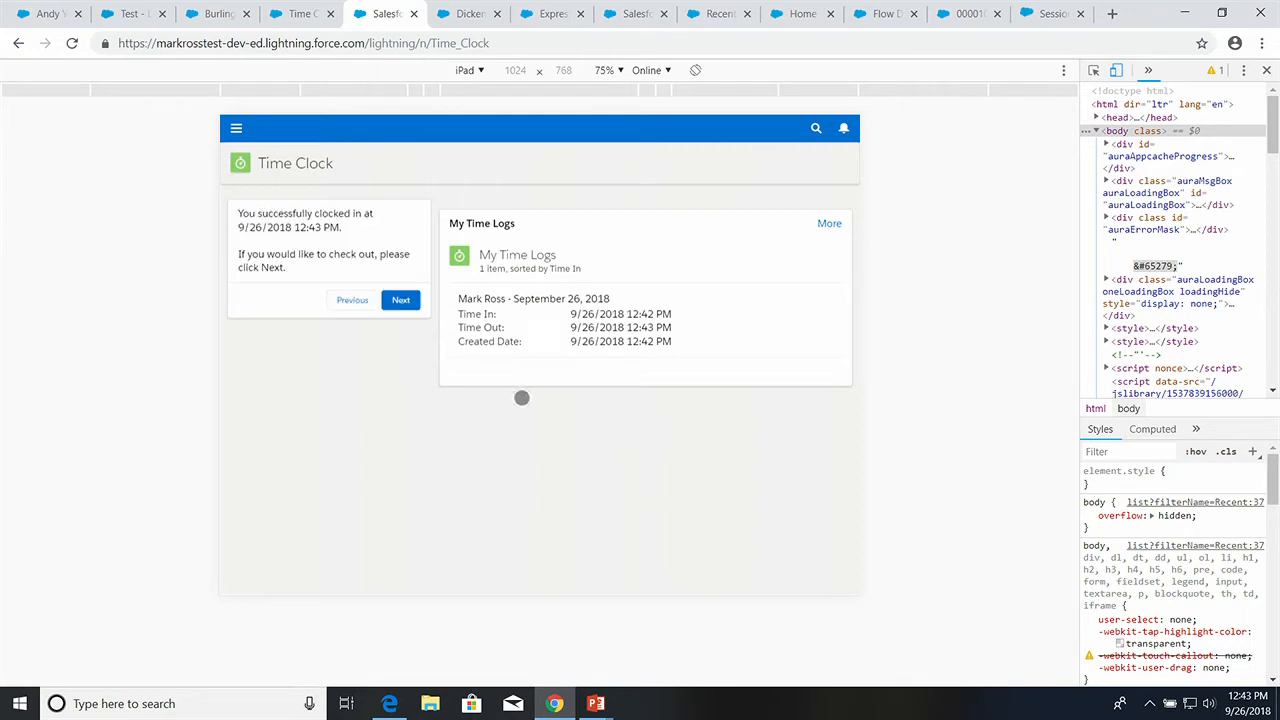
pyautogui.press('F5')
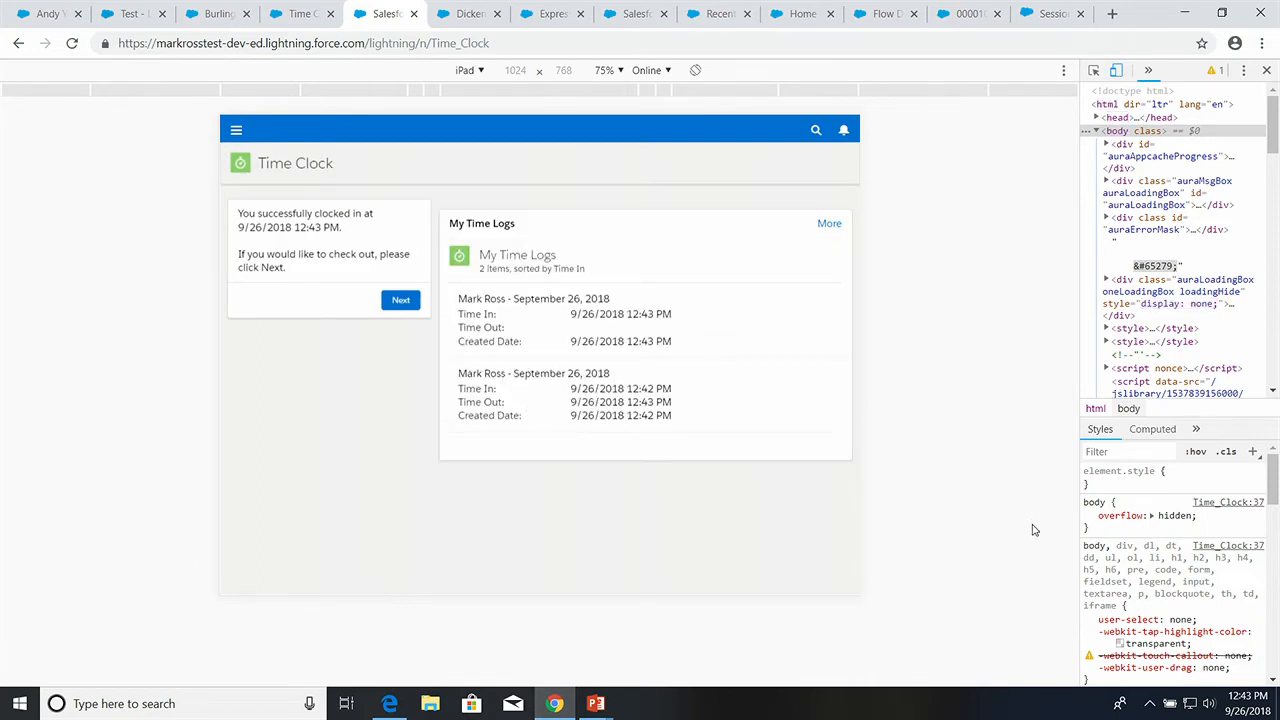
# Switch to the PowerPoint presentation and advance to the Flow in an Action slide on creating a new action
pyautogui.hotkey('alt', 'Tab')
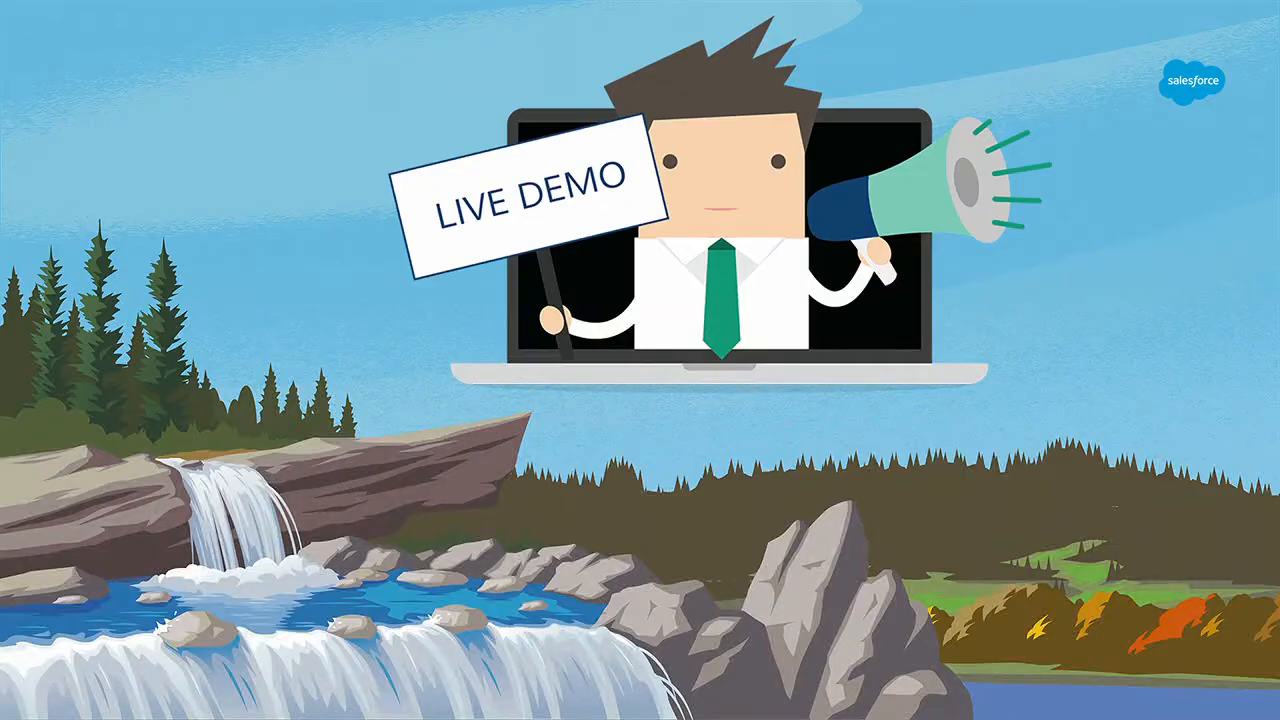
pyautogui.press('Right')
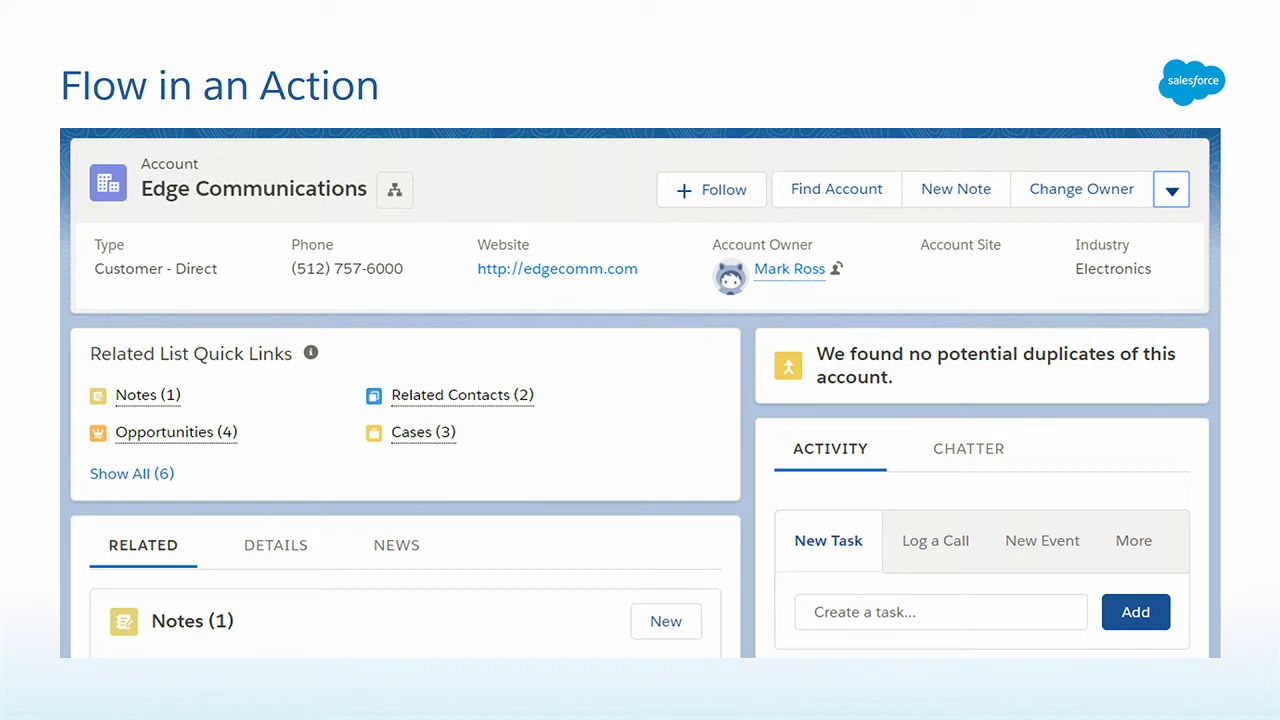
pyautogui.press('Right')
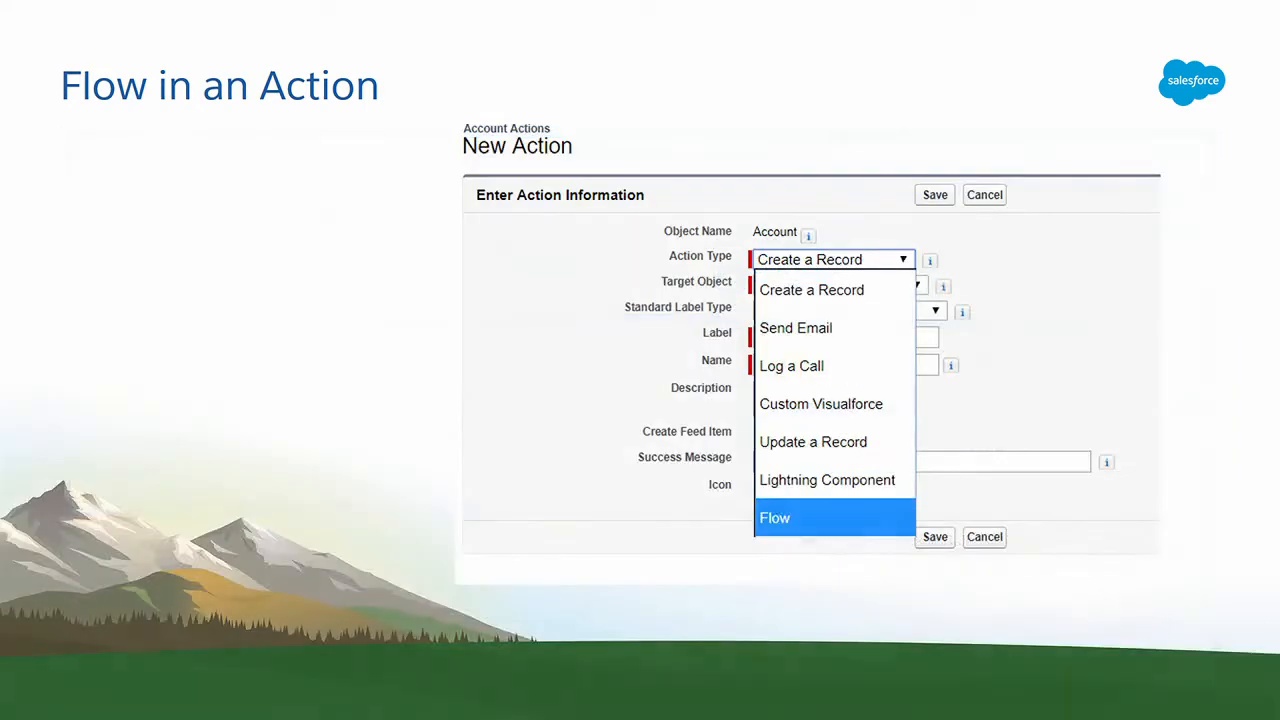
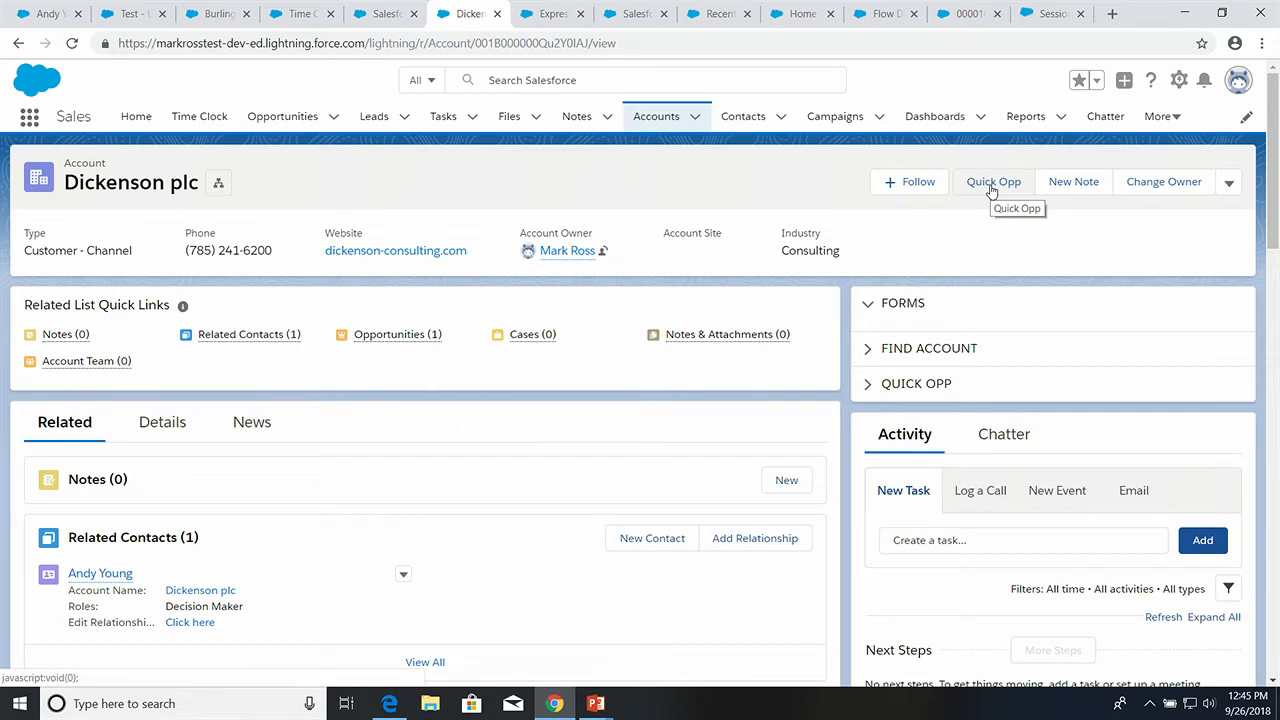
# Examine the Quick Opp flow on the Dickenson plc account, both as a record action and in its accordion section, without submitting it
pyautogui.click(991, 185)
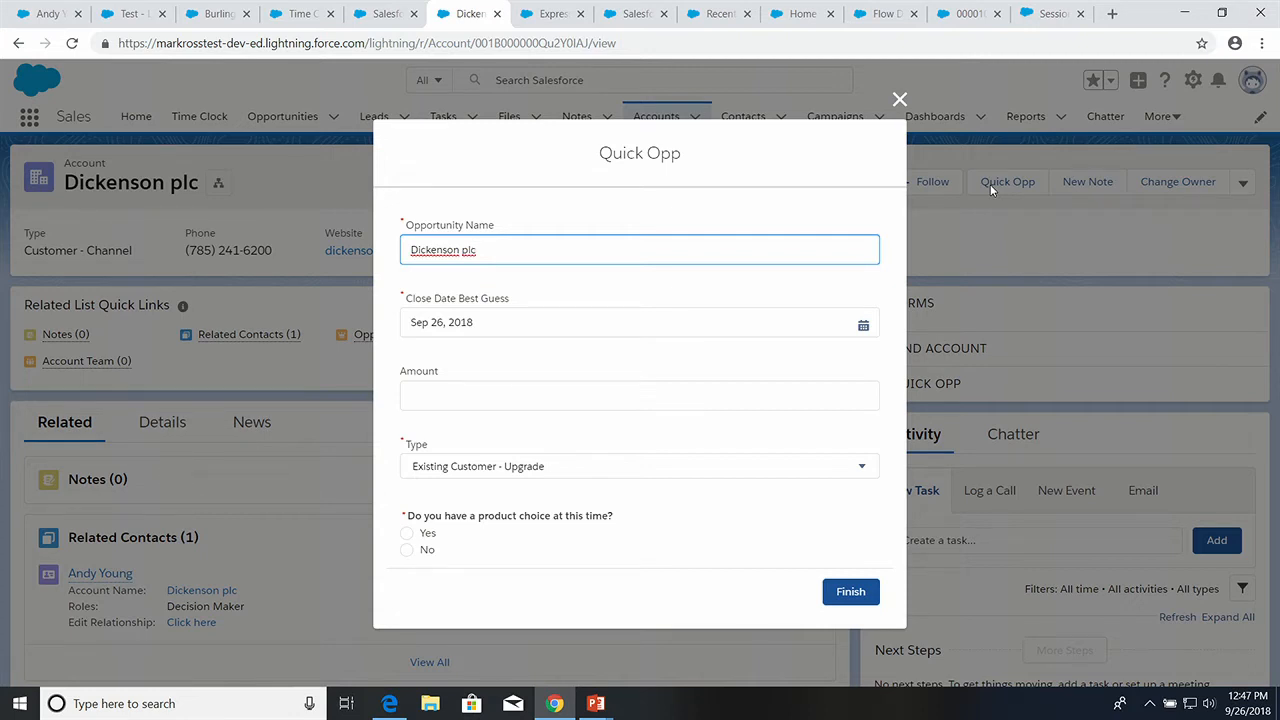
pyautogui.click(895, 100)
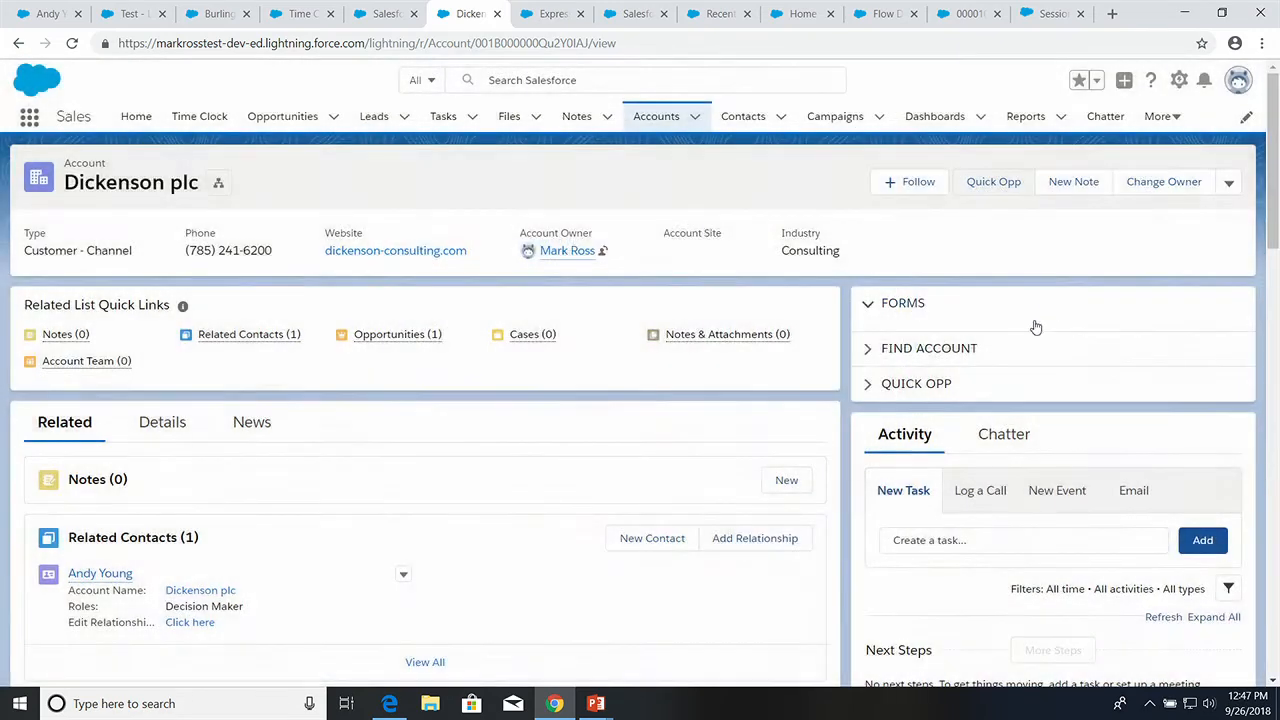
pyautogui.scroll(-1, 1034, 320)
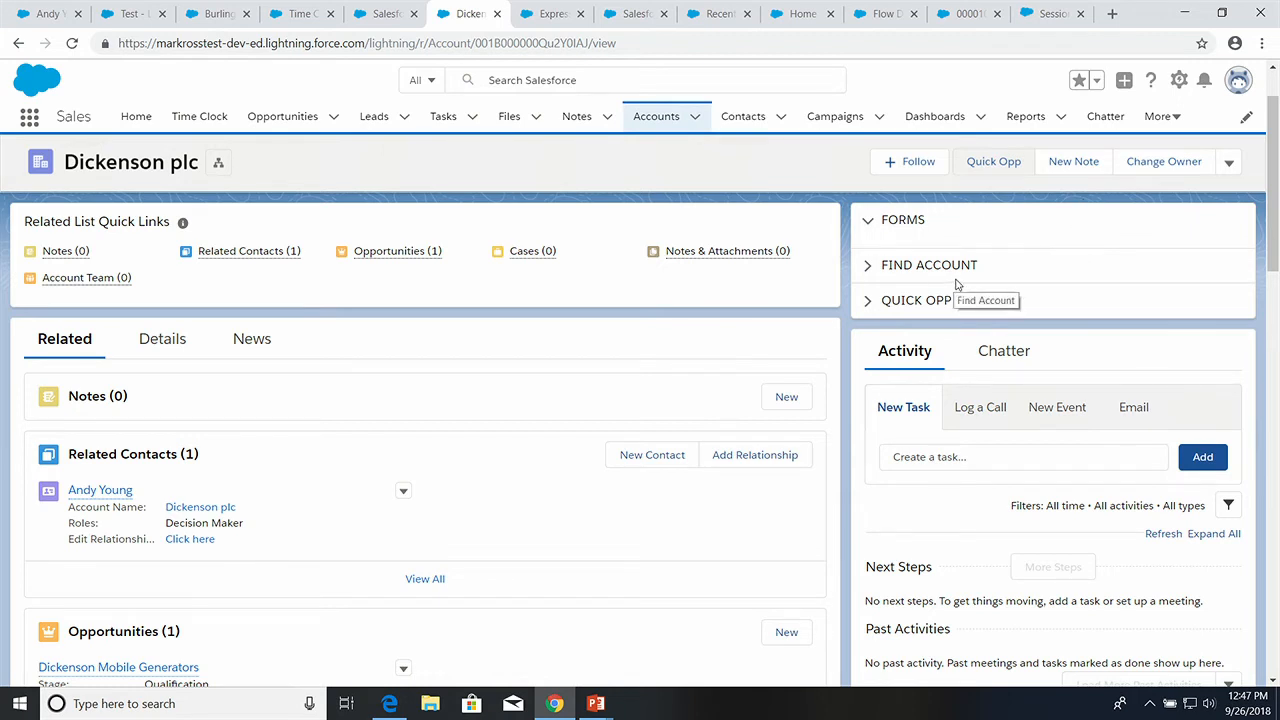
pyautogui.click(888, 302)
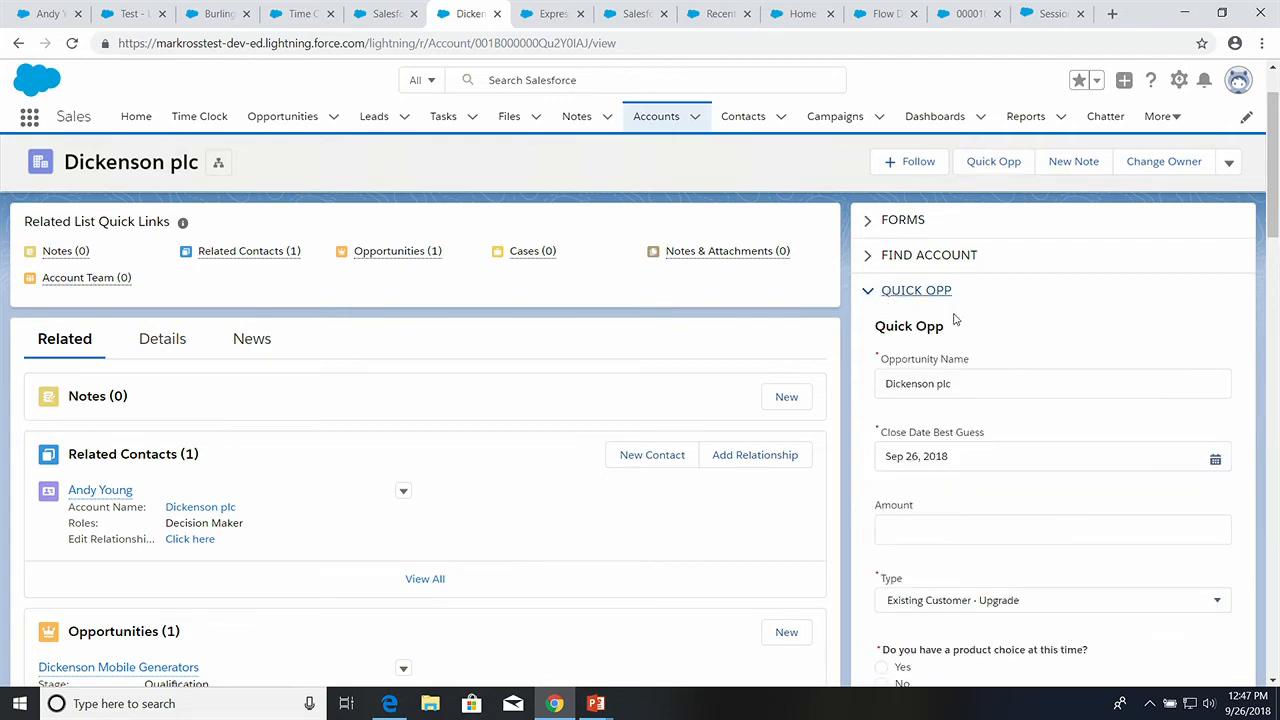
pyautogui.scroll(-1, 957, 317)
pyautogui.scroll(-2, 964, 319)
pyautogui.scroll(3, 977, 337)
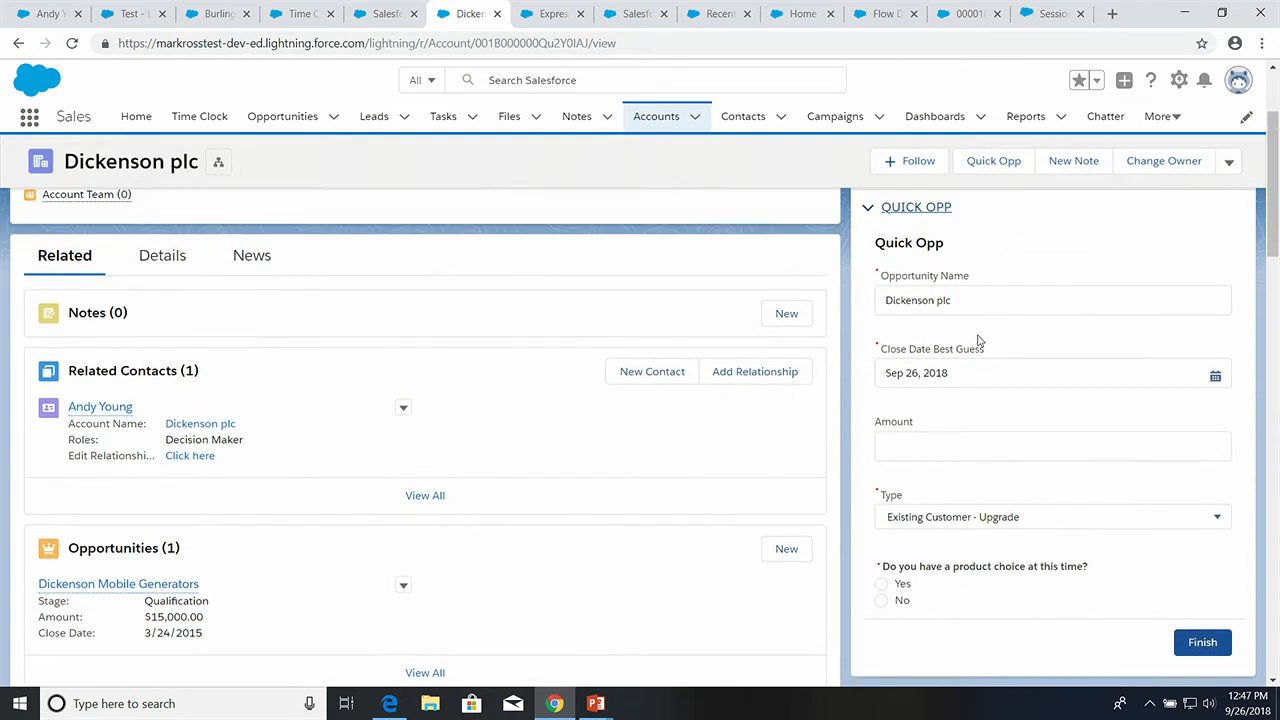
# Alternate between the Find Account, Quick Opp and Forms accordion sections on the account page, ending with Forms expanded
pyautogui.click(945, 259)
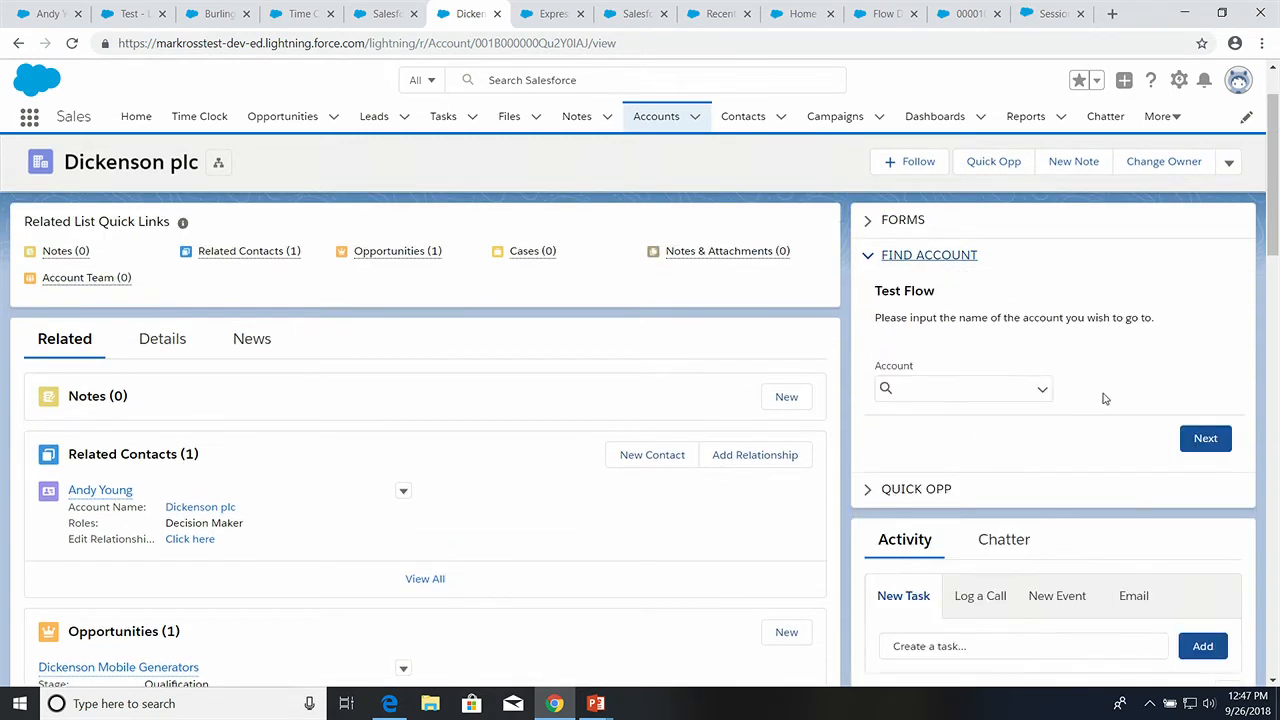
pyautogui.click(921, 489)
pyautogui.click(945, 260)
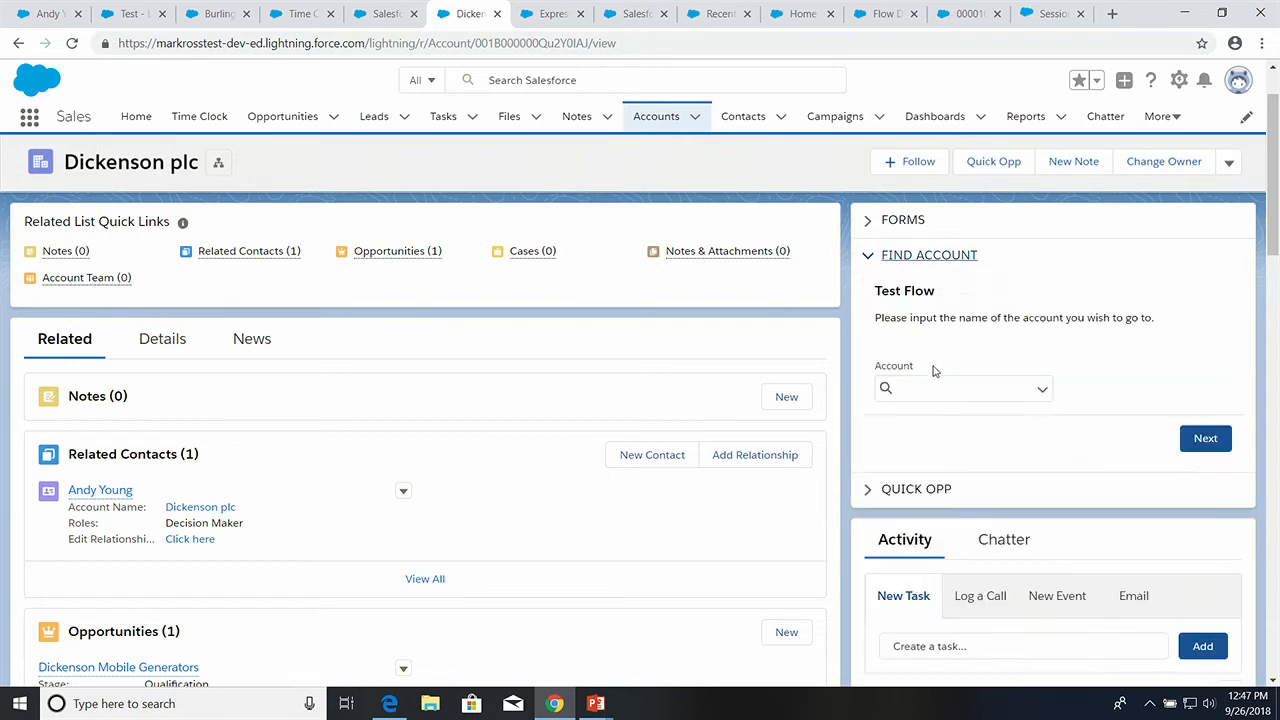
pyautogui.click(908, 222)
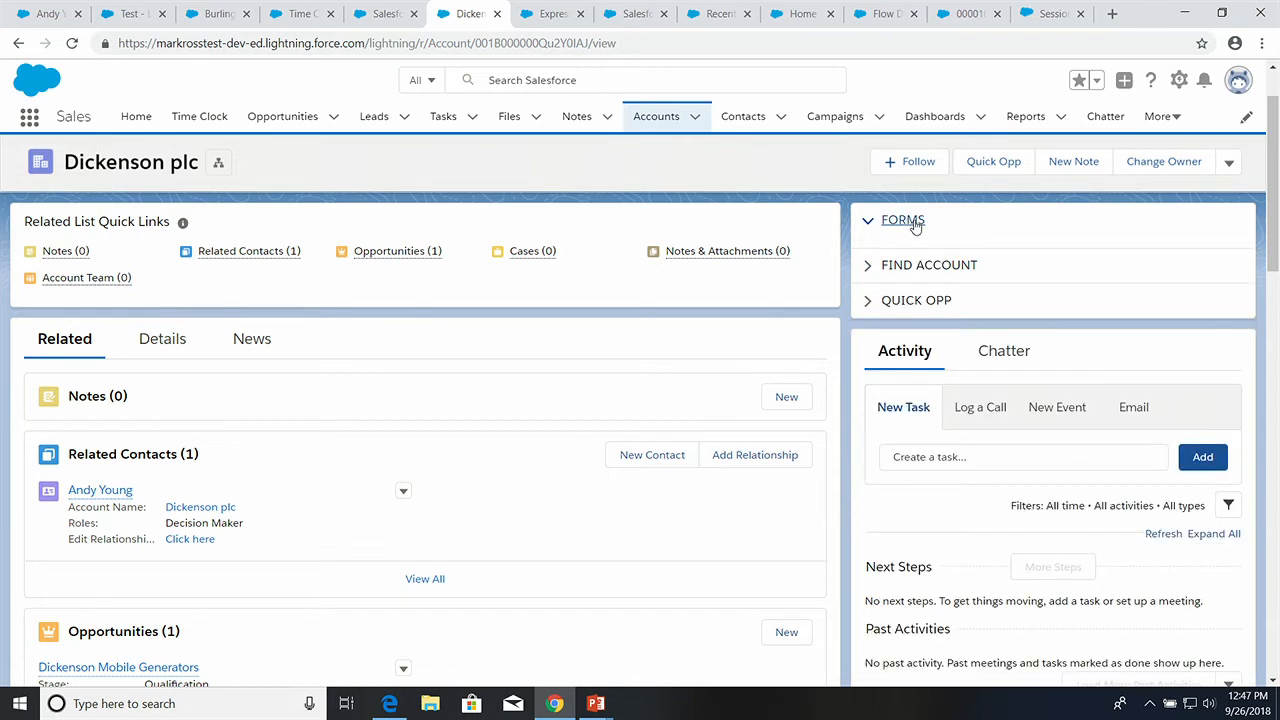
pyautogui.click(918, 300)
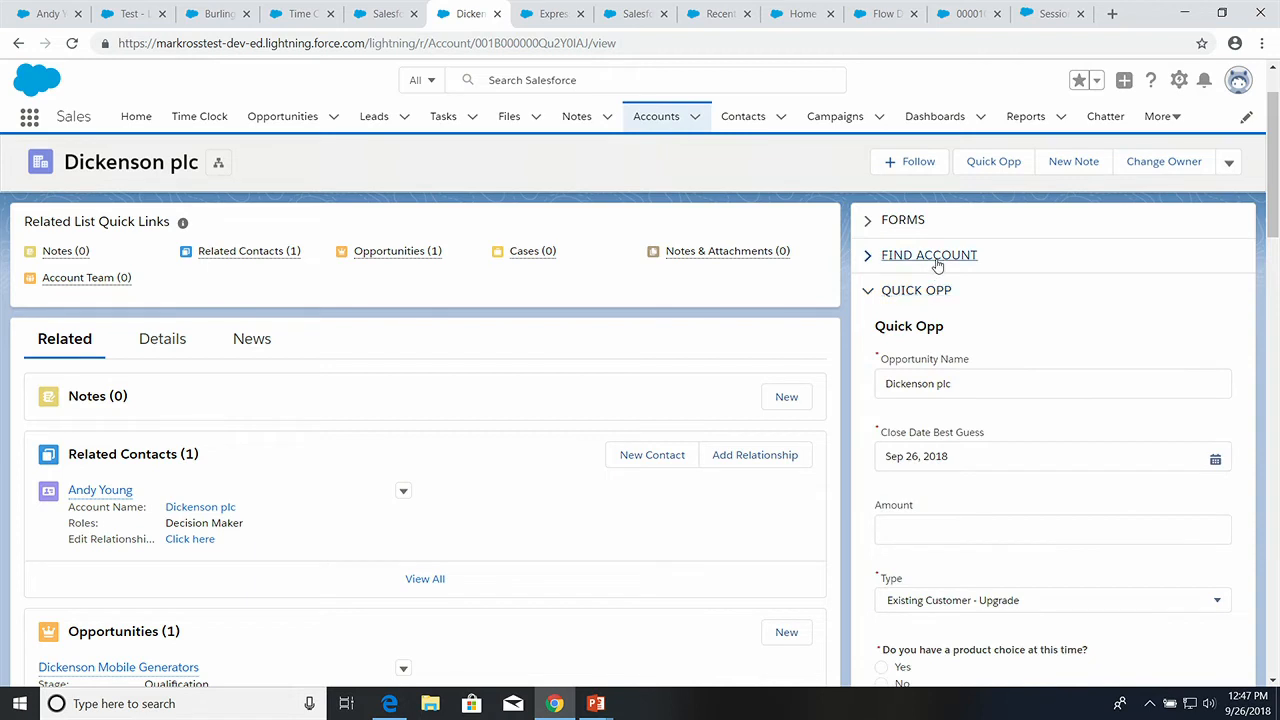
pyautogui.click(932, 257)
pyautogui.click(908, 228)
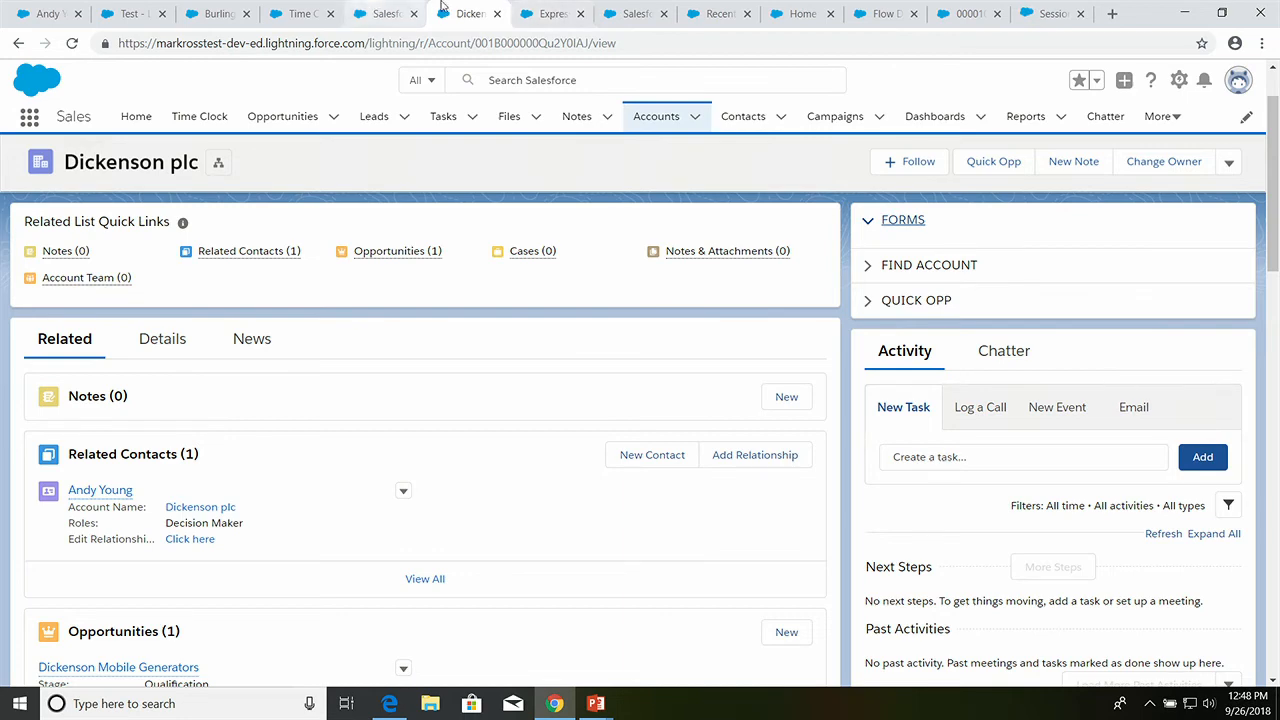
# Try to mark Accepted as the current status of Express Logistics SLA Quote 1
pyautogui.click(553, 13)
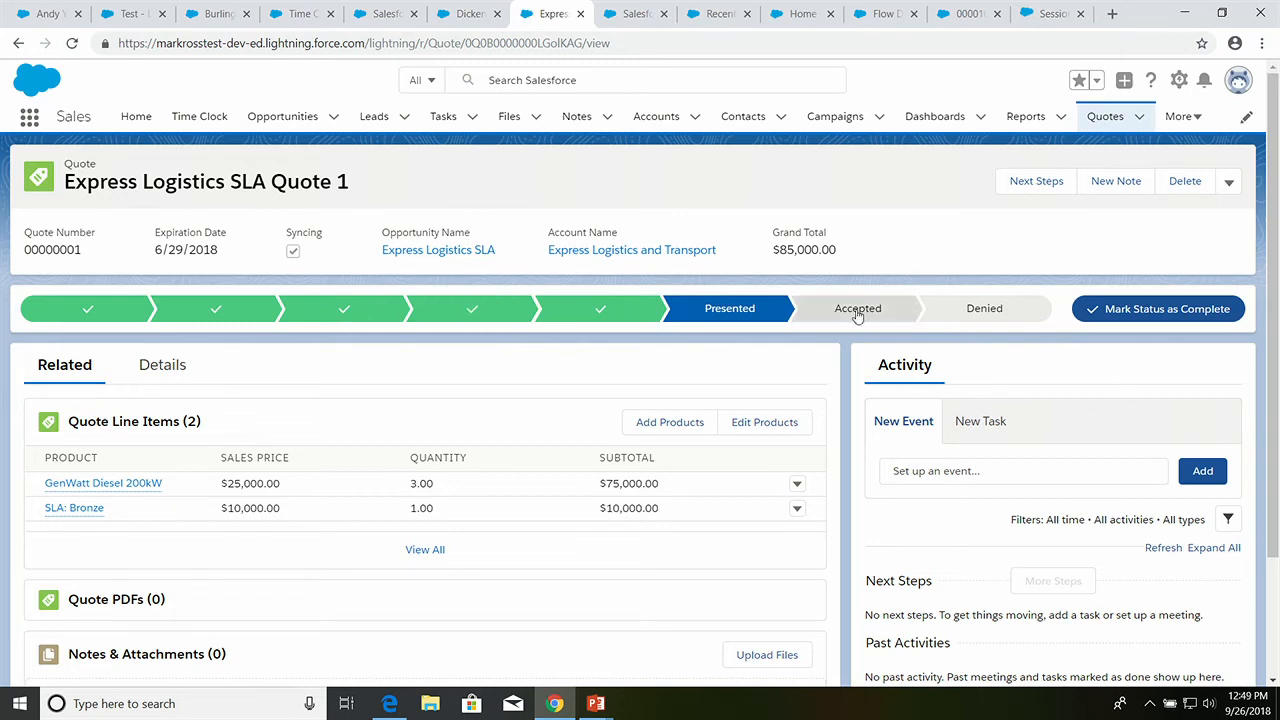
pyautogui.click(926, 313)
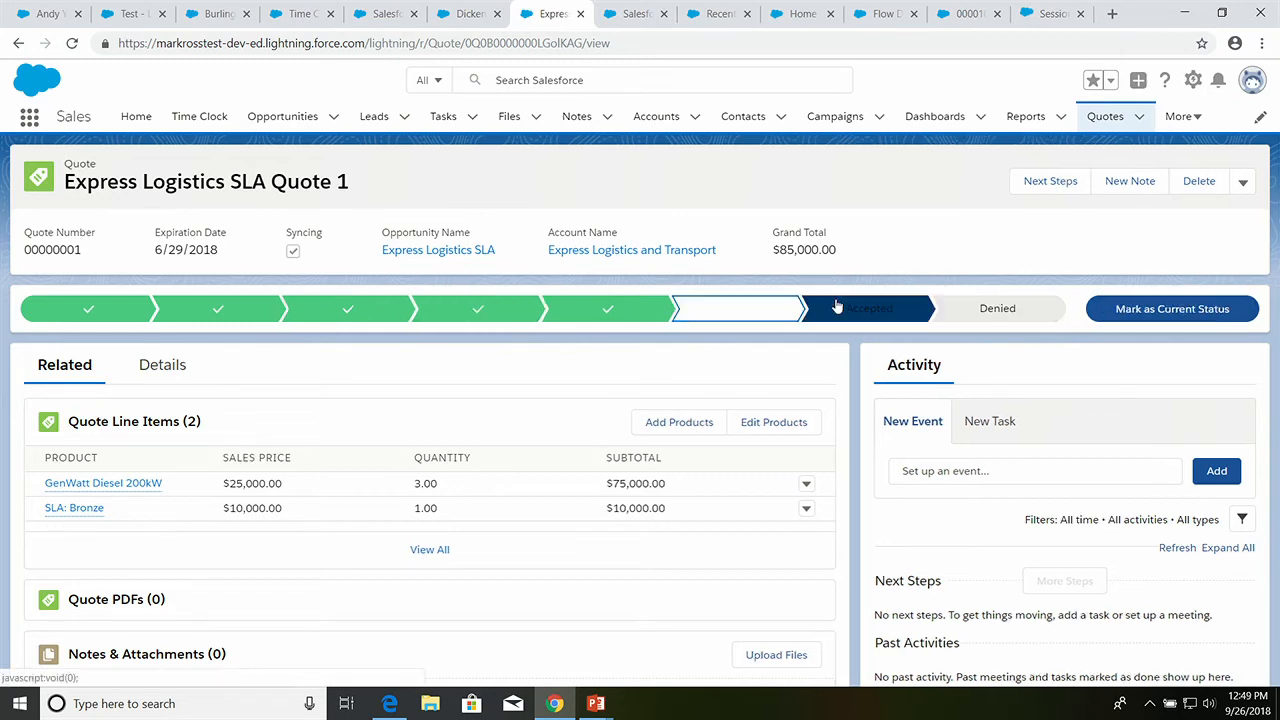
pyautogui.click(1143, 310)
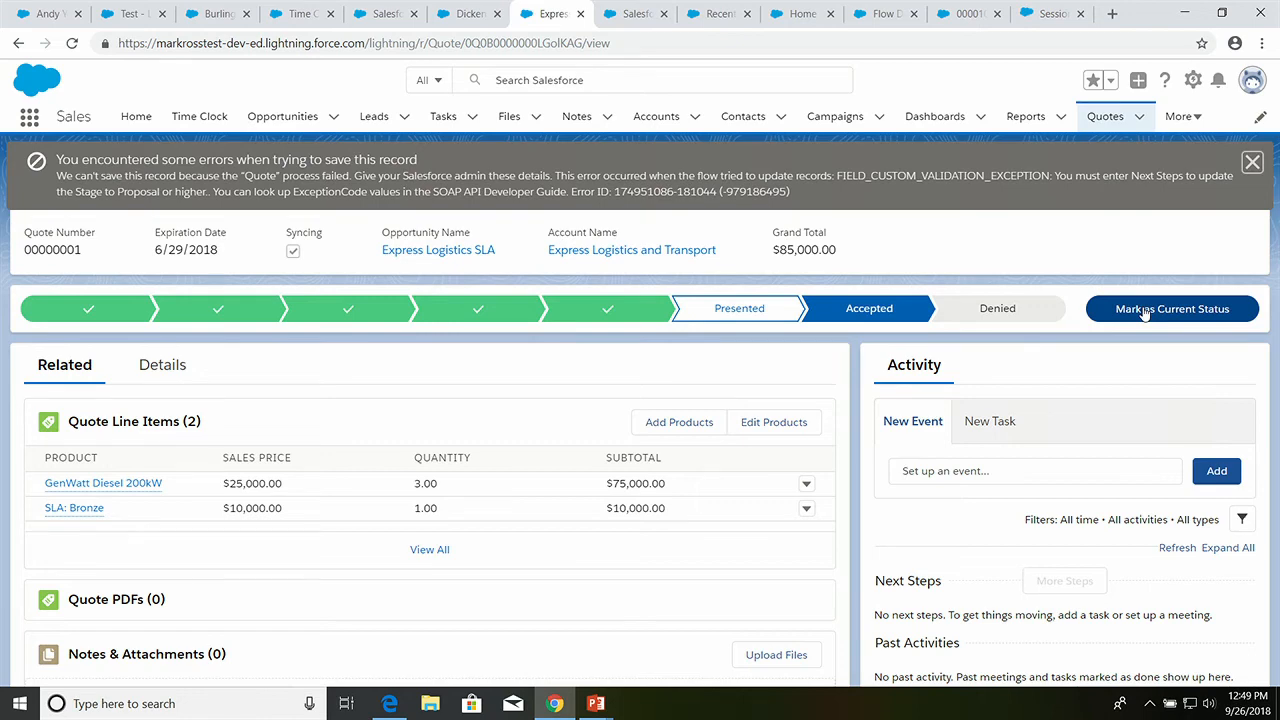
# Run the Next Steps action on the quote in the emulated iPad view and submit "next steps" as the Next Steps value
pyautogui.hotkey('ctrl', 'Tab')
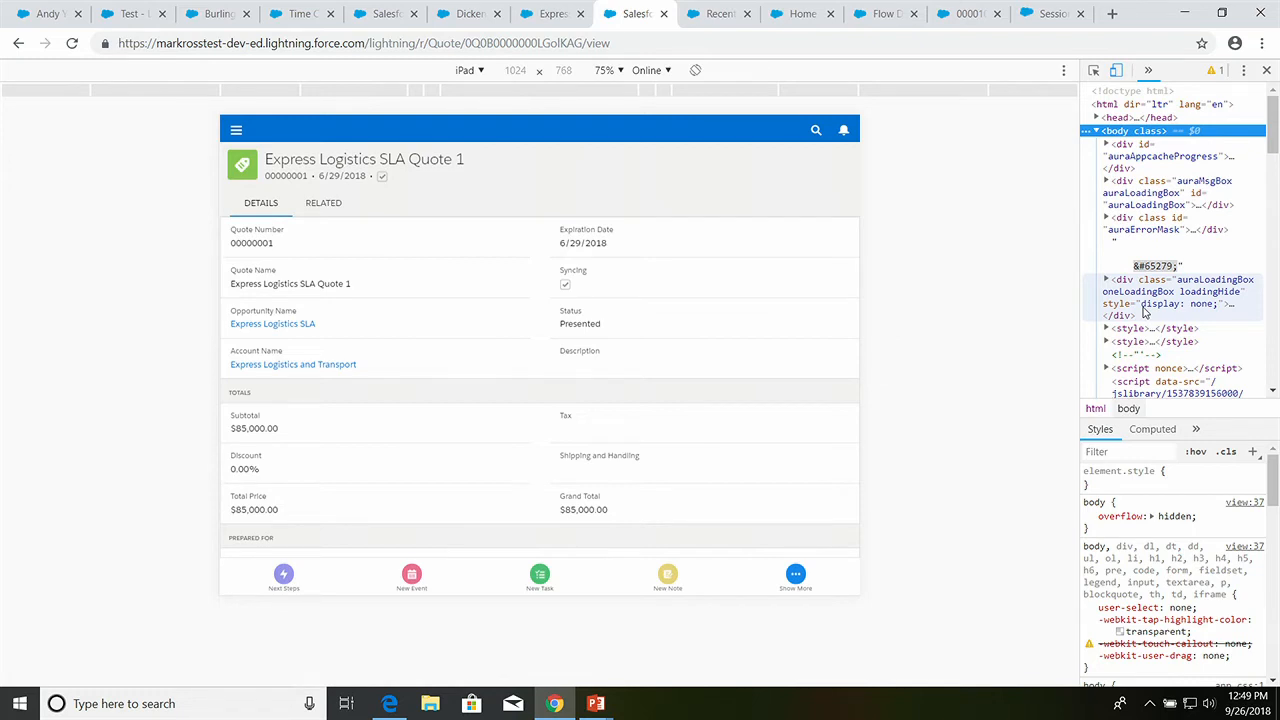
pyautogui.click(284, 576)
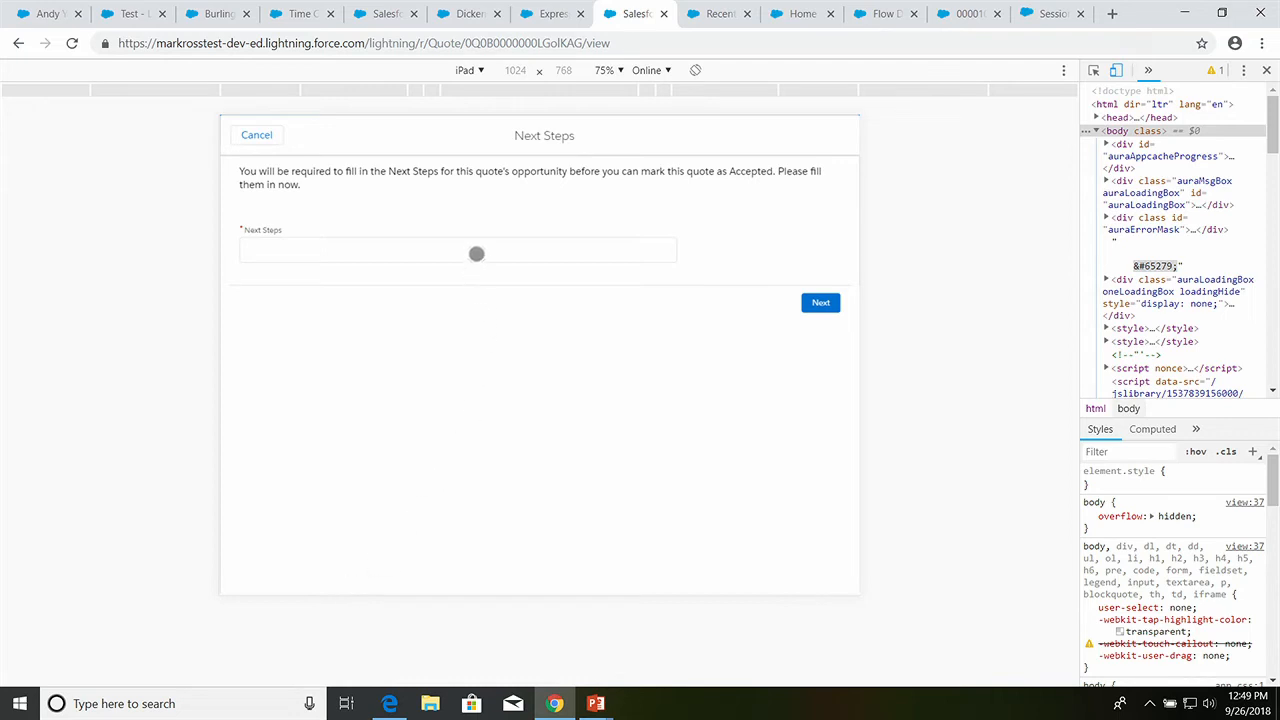
pyautogui.click(475, 251)
pyautogui.write('next steps')
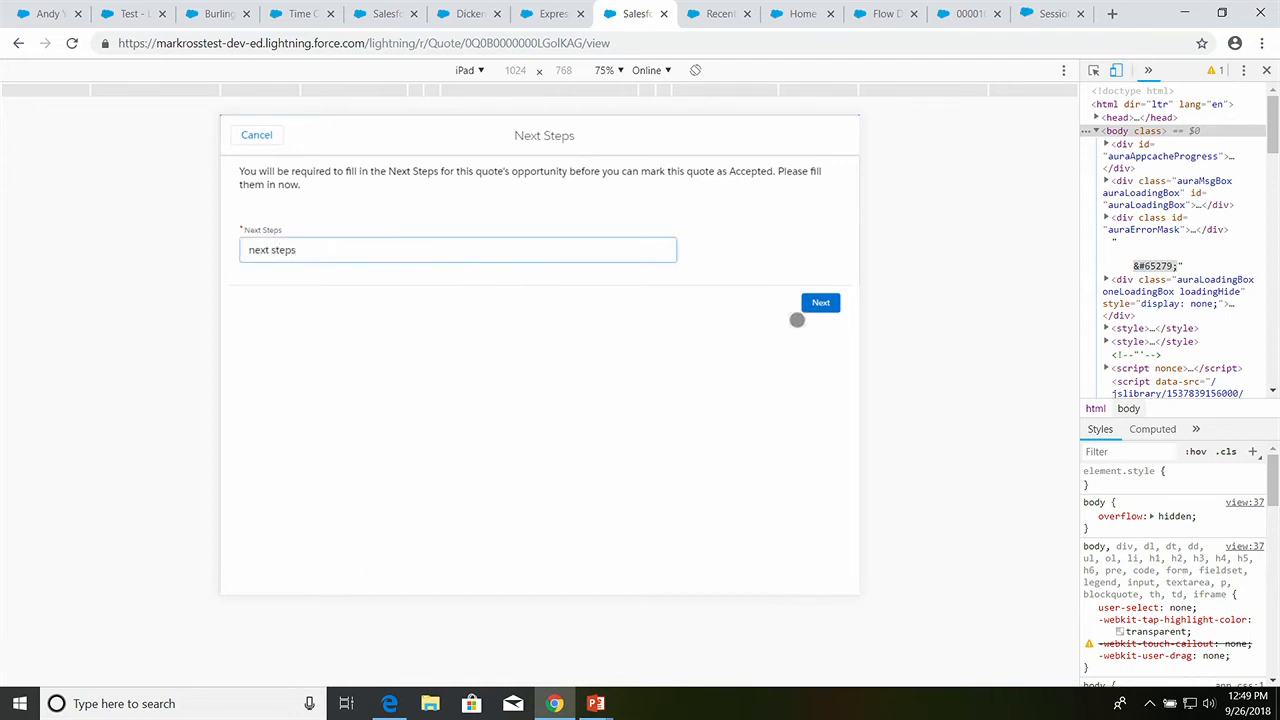
pyautogui.click(825, 305)
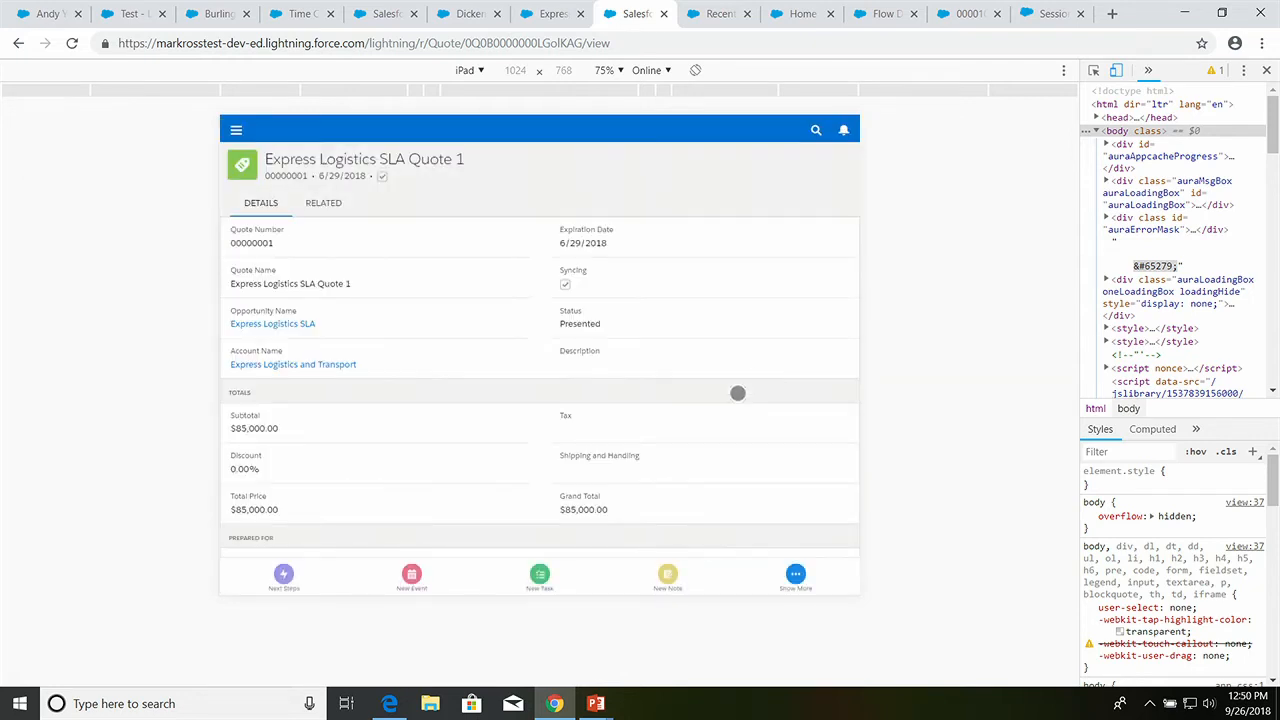
# Edit Express Logistics SLA Quote 1 in the iPad view, set its Status to Accepted, and save the record
pyautogui.click(795, 575)
pyautogui.click(442, 530)
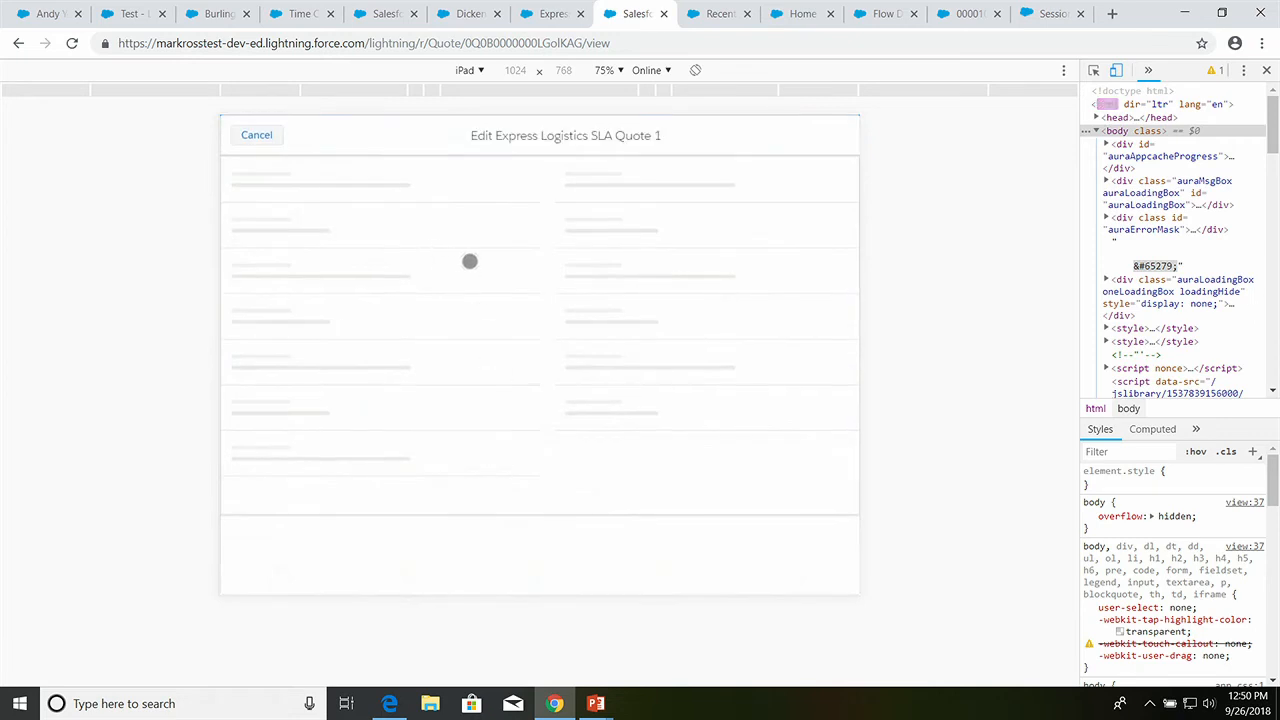
pyautogui.click(672, 311)
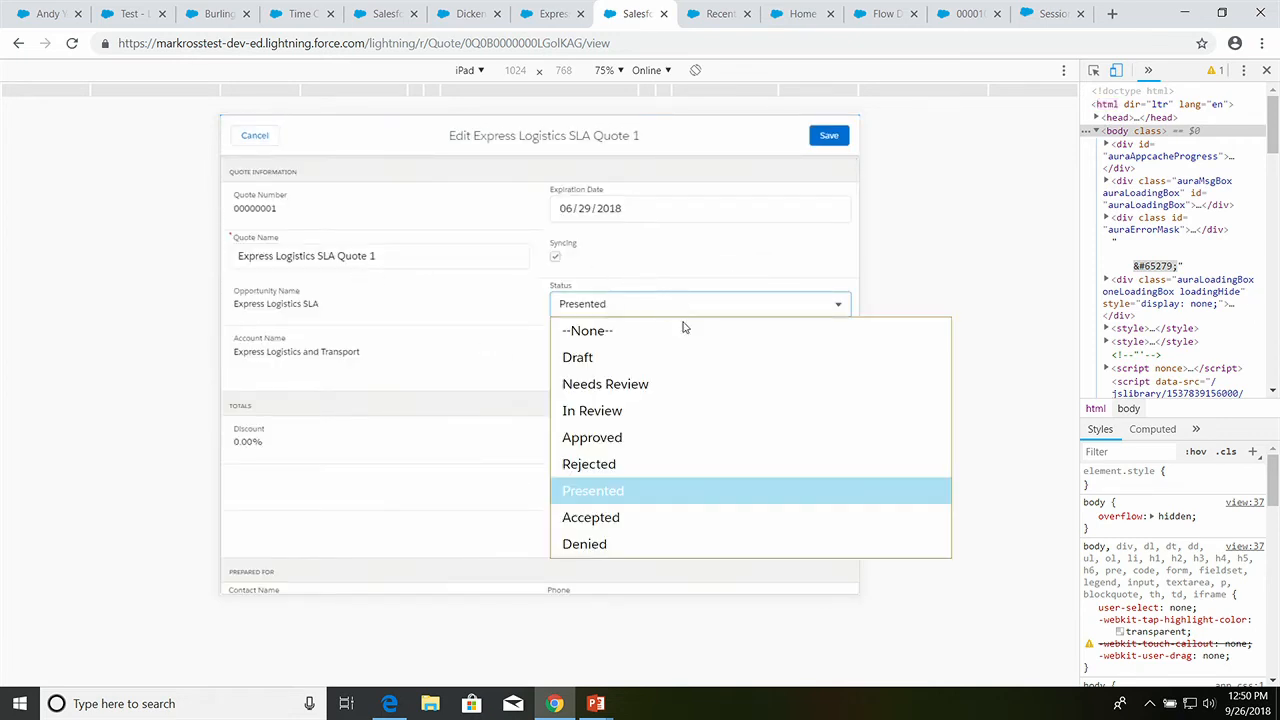
pyautogui.click(622, 522)
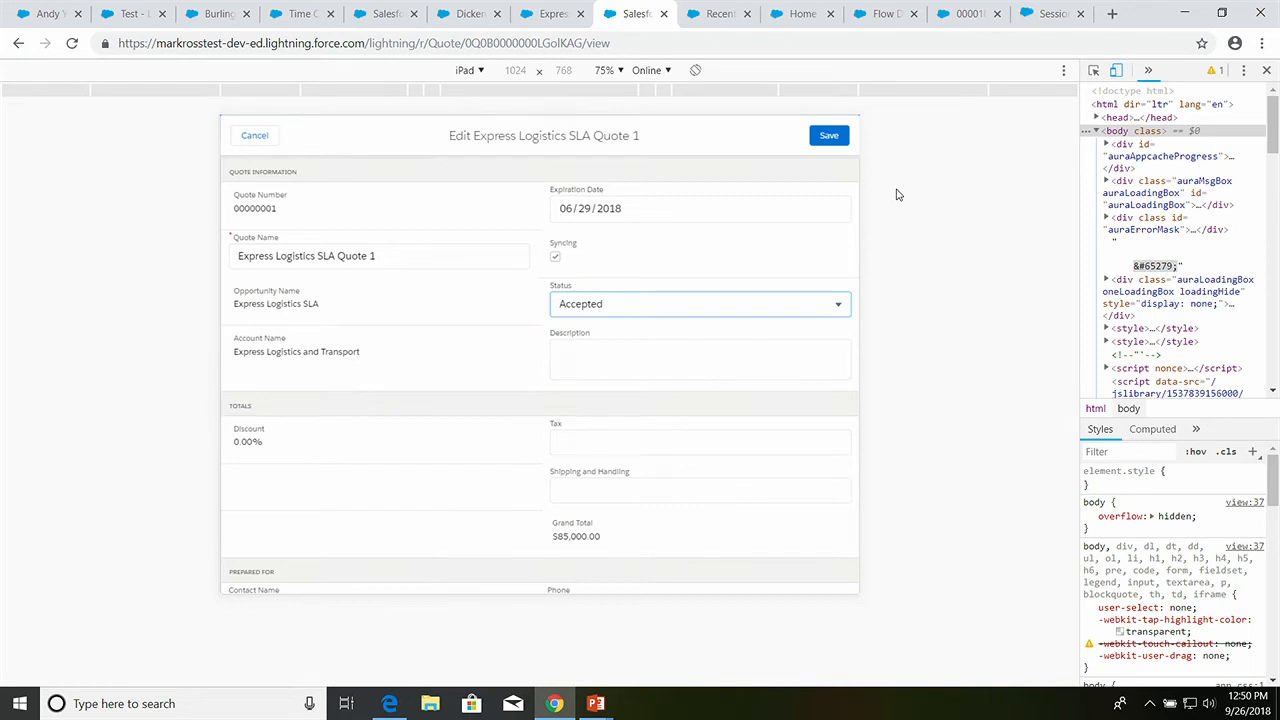
pyautogui.click(826, 138)
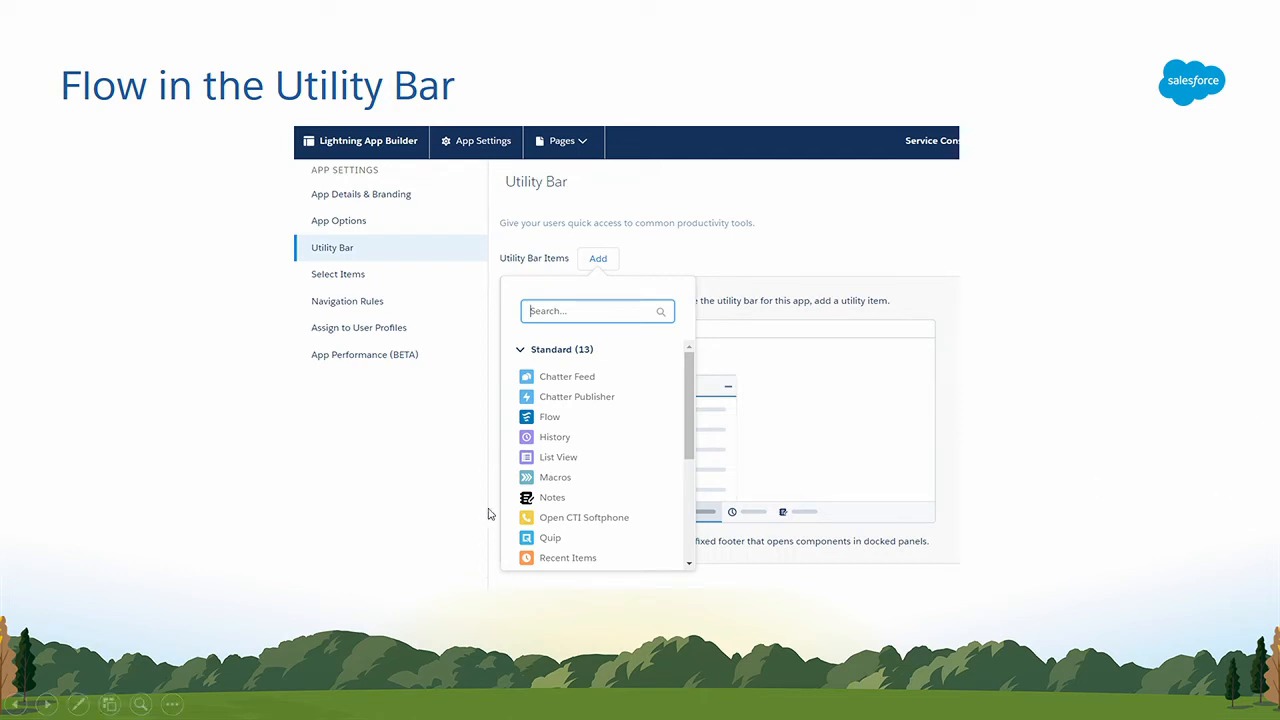
# Move from the Utility Bar slide to the Service Console and clock out through the Timeclock utility
pyautogui.click(577, 455)
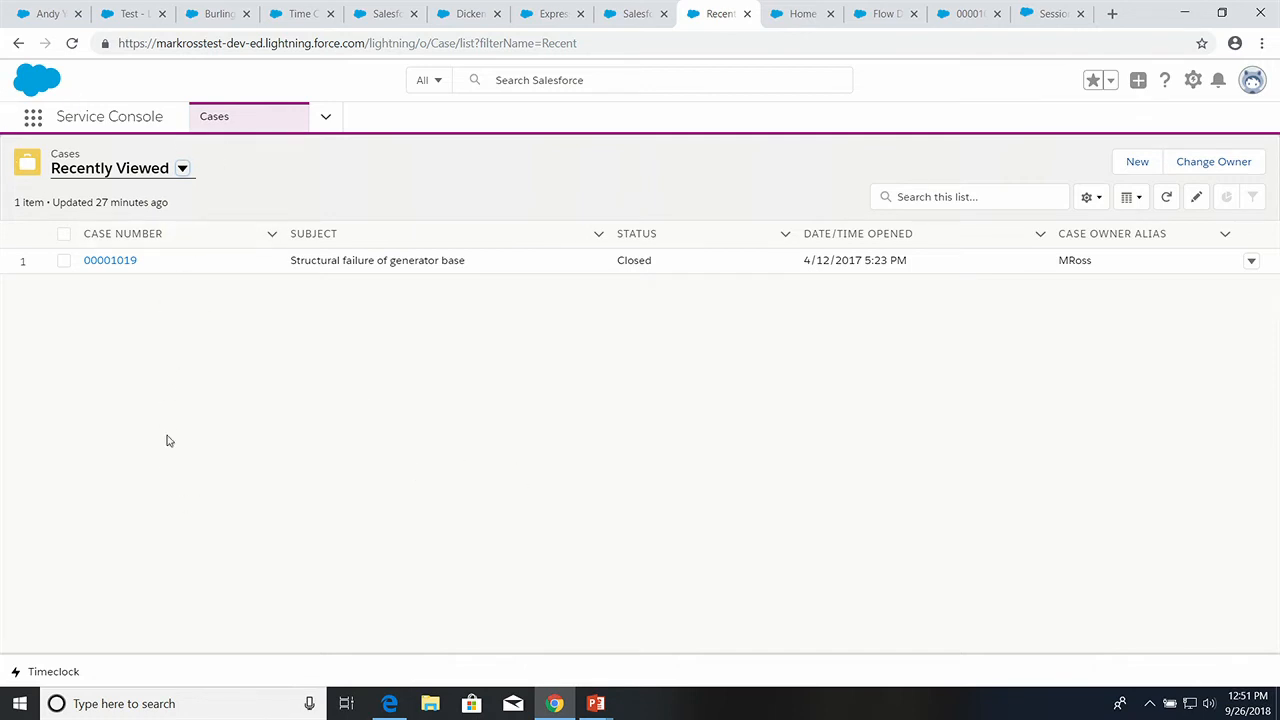
pyautogui.click(58, 675)
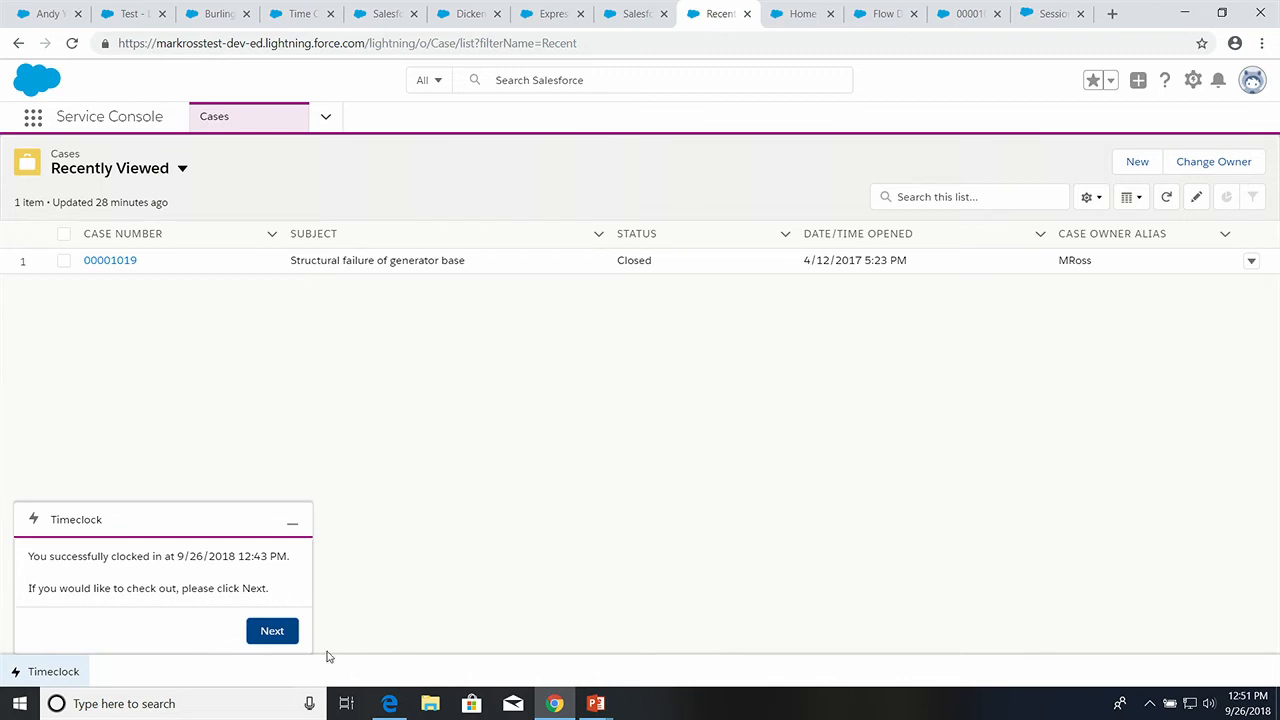
pyautogui.click(271, 635)
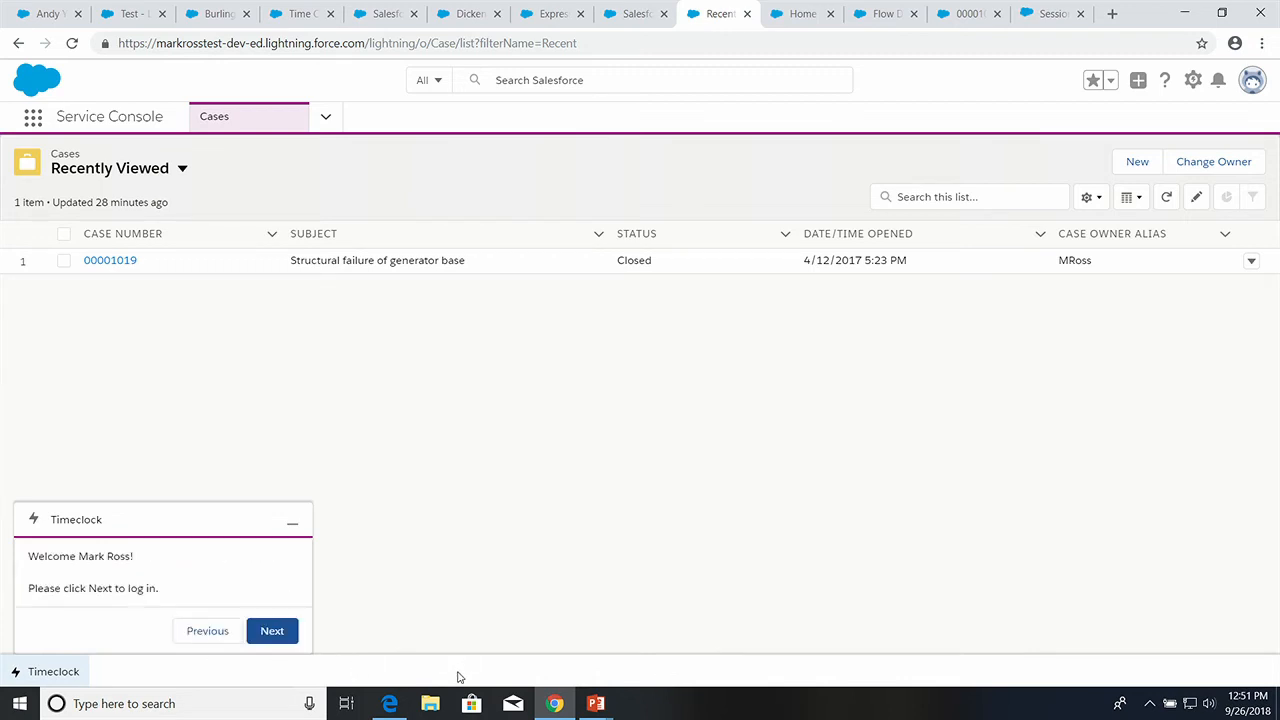
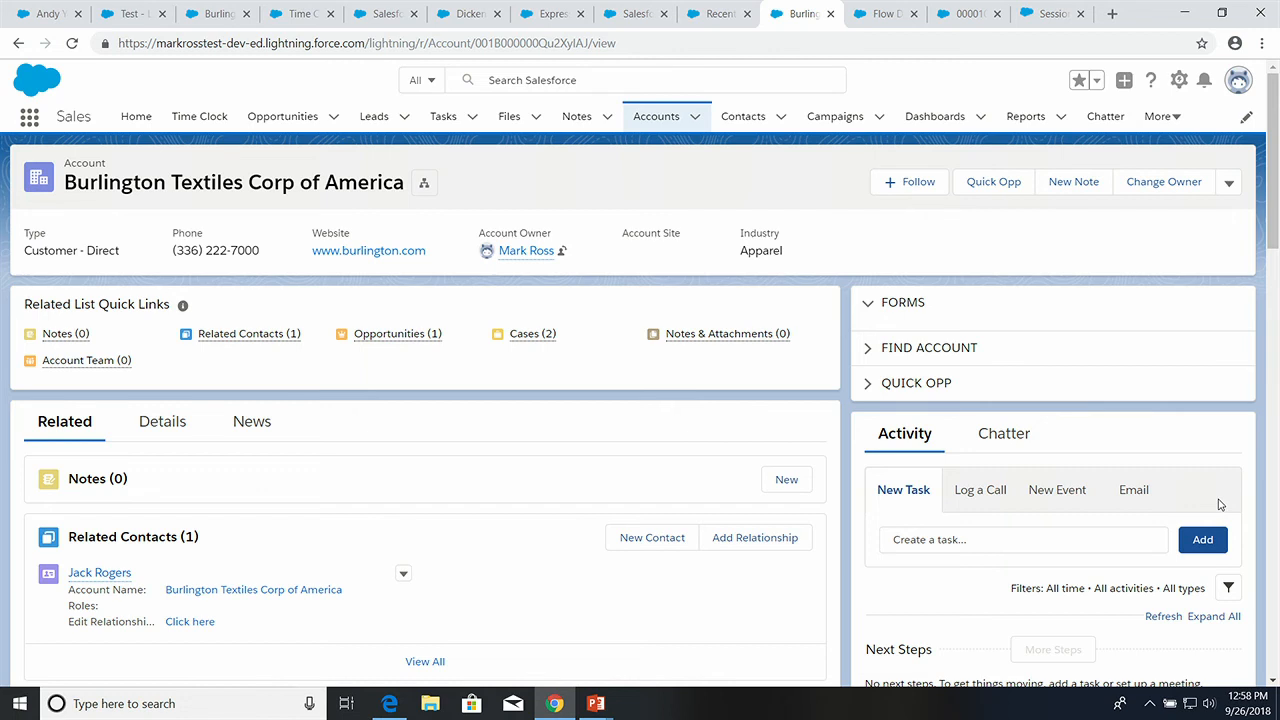
# Examine the local actions available in Test Flow and the SObject input of its Go to Account action, closing it without changes
pyautogui.hotkey('ctrl', 'Tab')
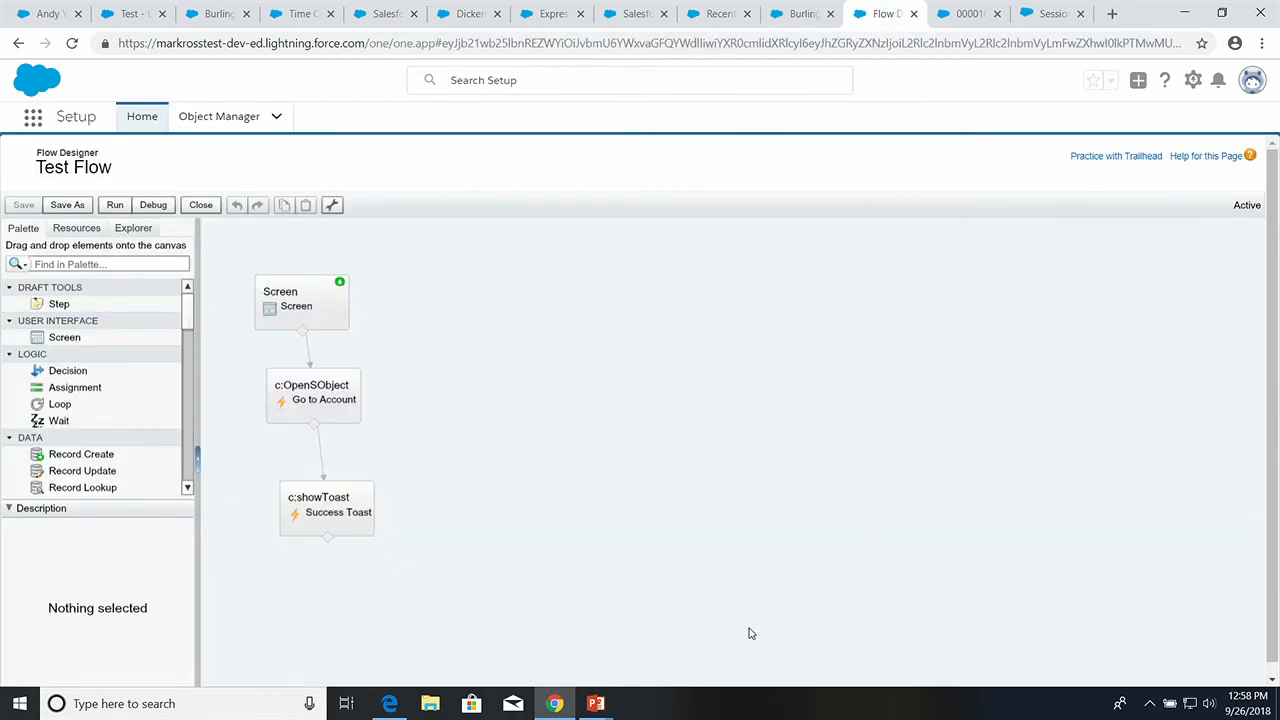
pyautogui.moveTo(187, 305); pyautogui.dragTo(185, 385)
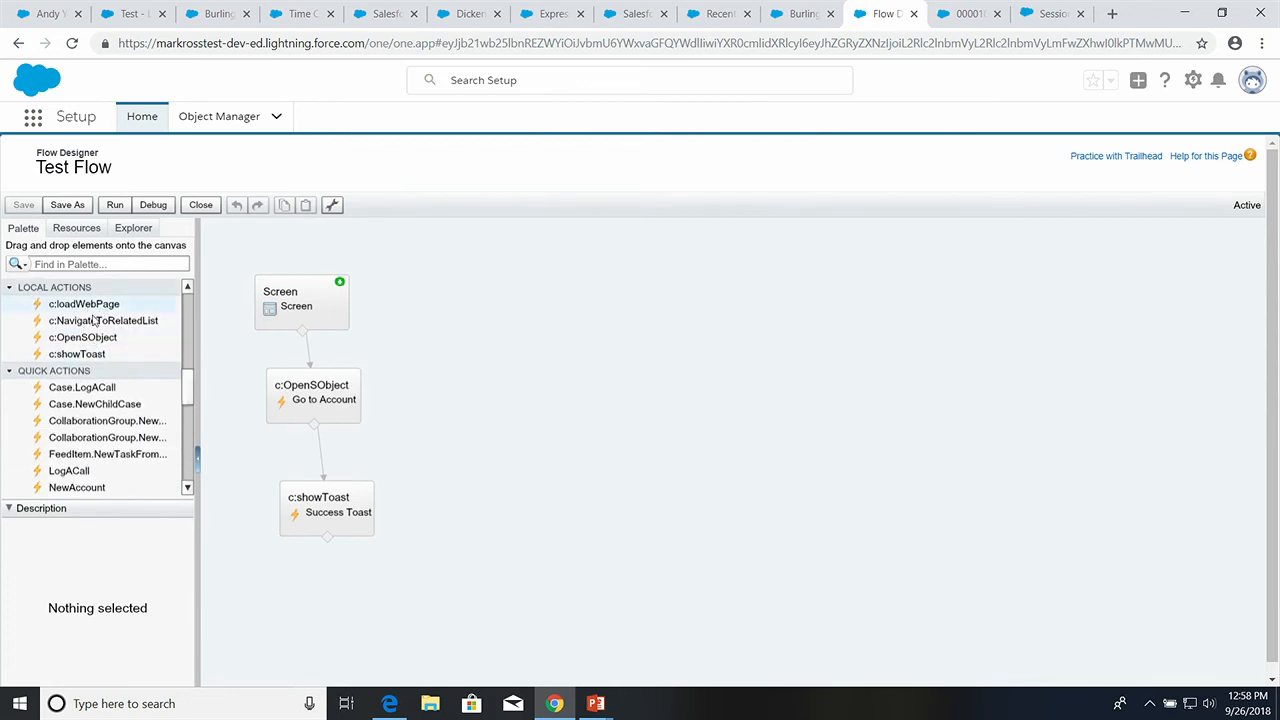
pyautogui.click(336, 419)
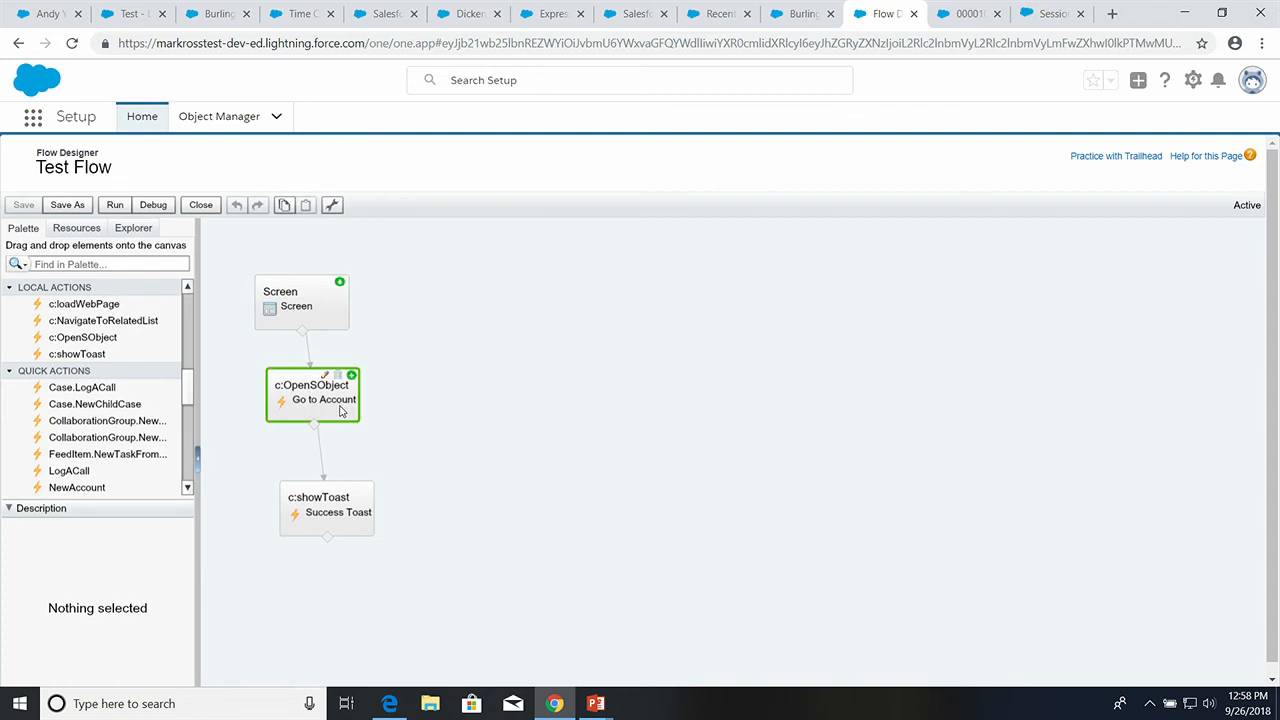
pyautogui.doubleClick(342, 411)
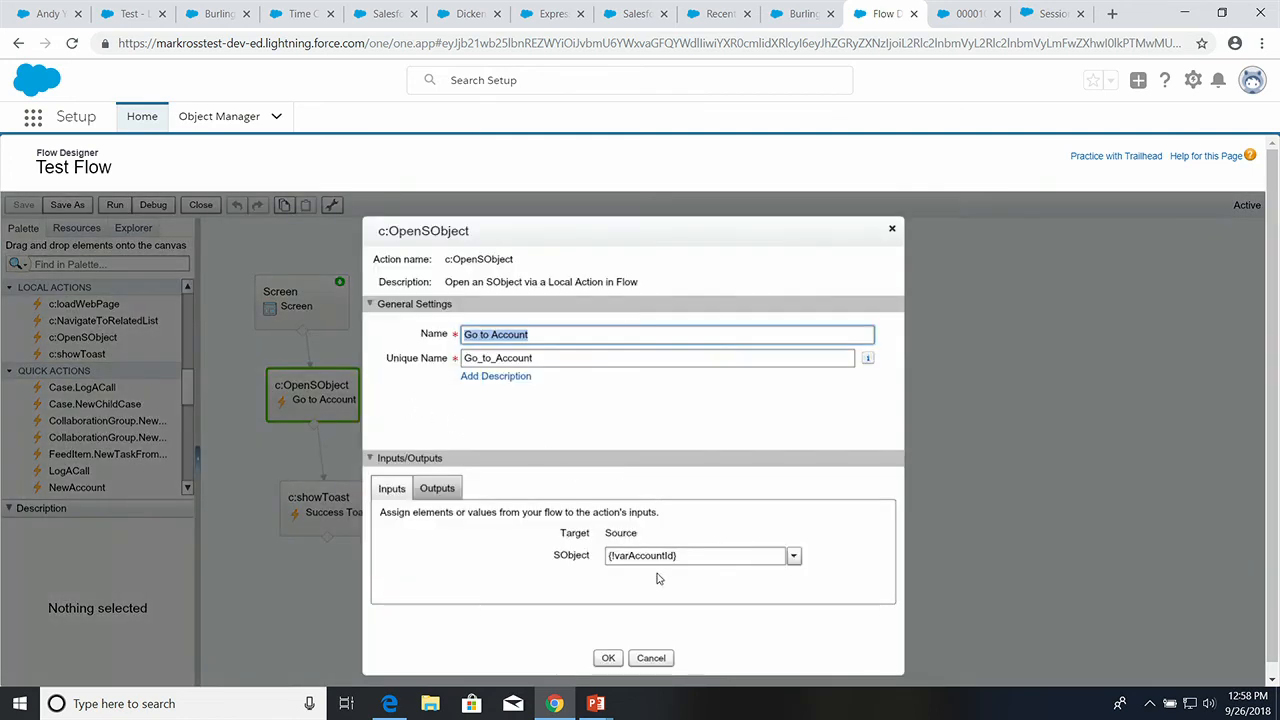
pyautogui.click(686, 558)
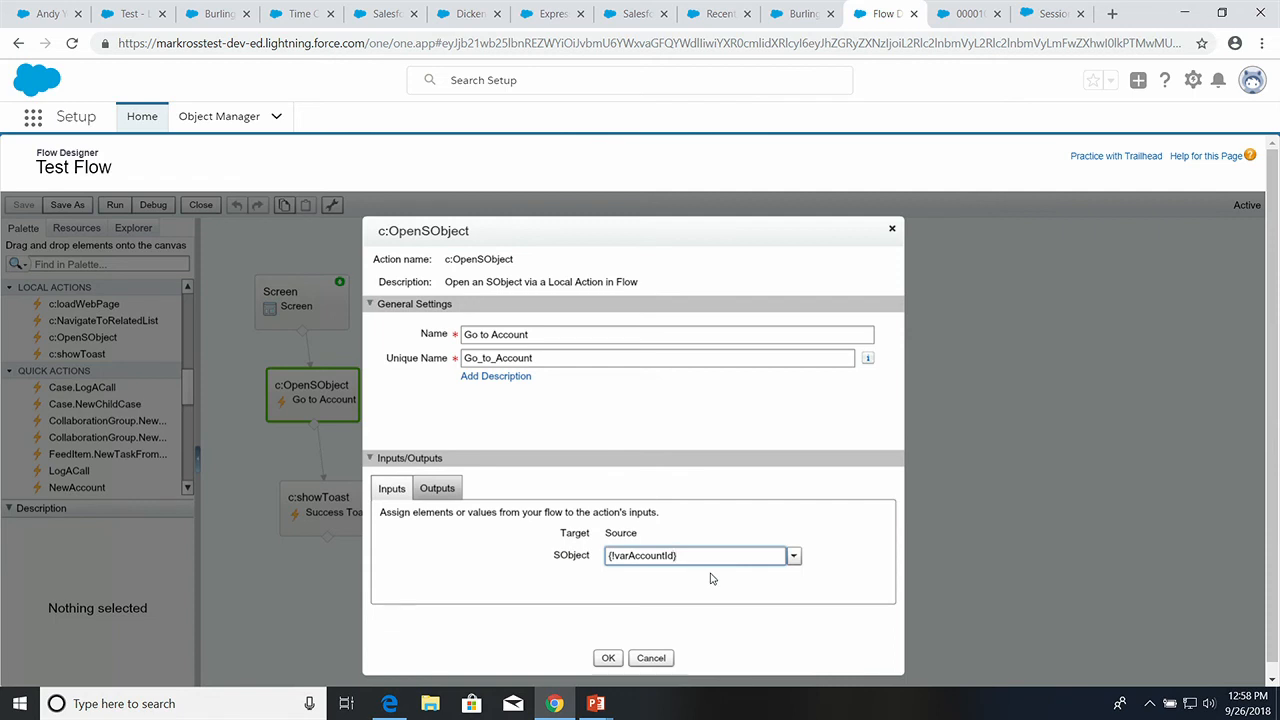
pyautogui.click(652, 660)
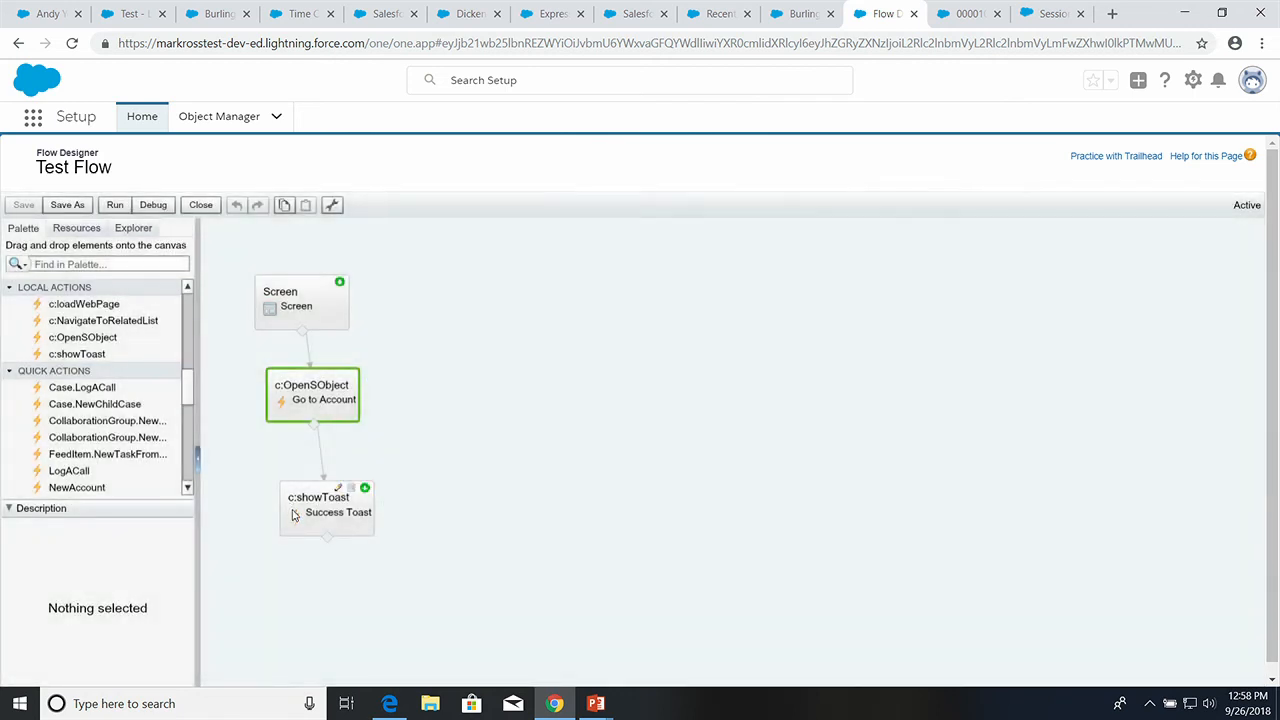
# Examine the type and message inputs of the Success Toast action in Test Flow
pyautogui.doubleClick(348, 526)
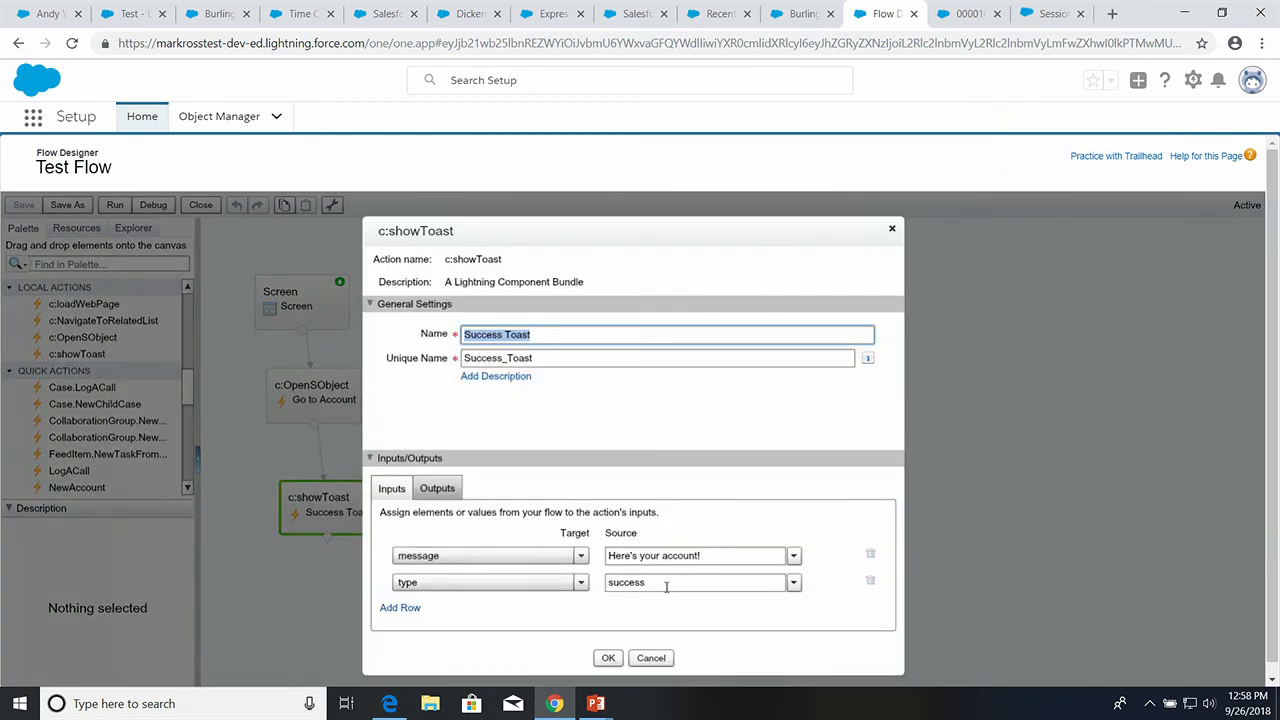
pyautogui.moveTo(666, 586); pyautogui.dragTo(598, 589)
pyautogui.moveTo(728, 556); pyautogui.dragTo(659, 543)
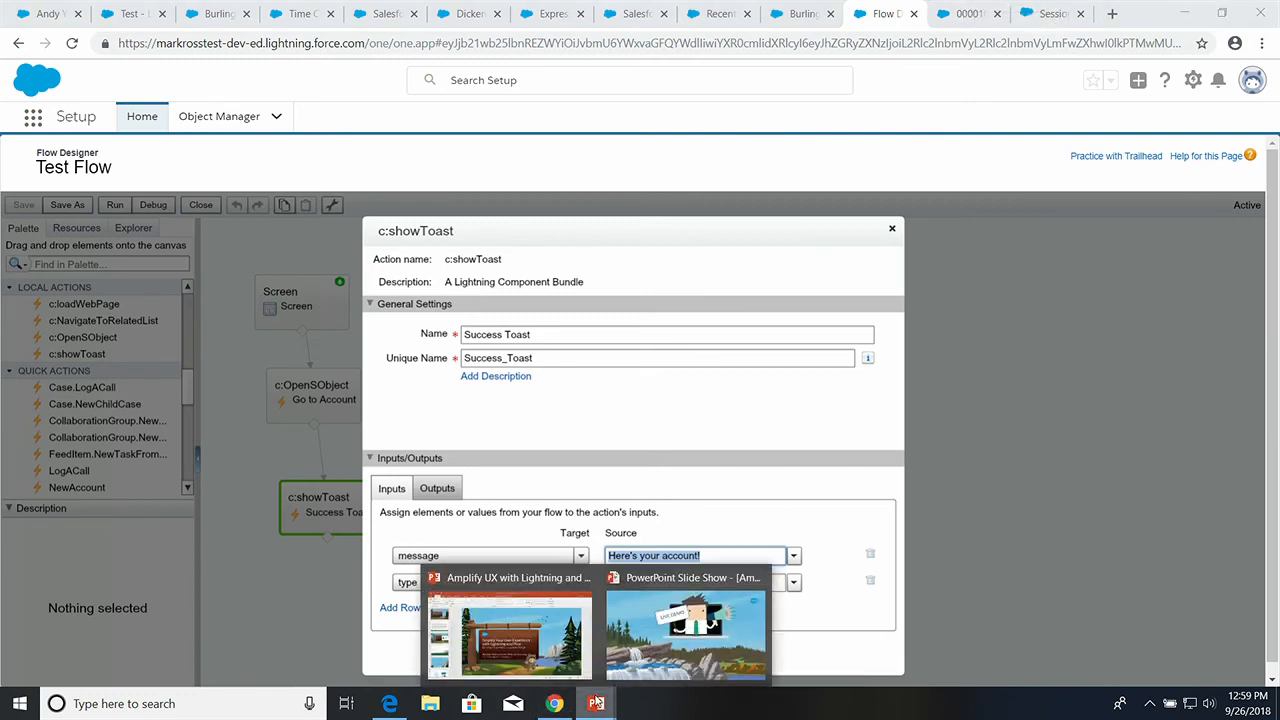
# Switch to the PowerPoint slide show and advance past the Live Demo slide
pyautogui.moveTo(597, 703)
pyautogui.click(715, 655)
pyautogui.press('Right')
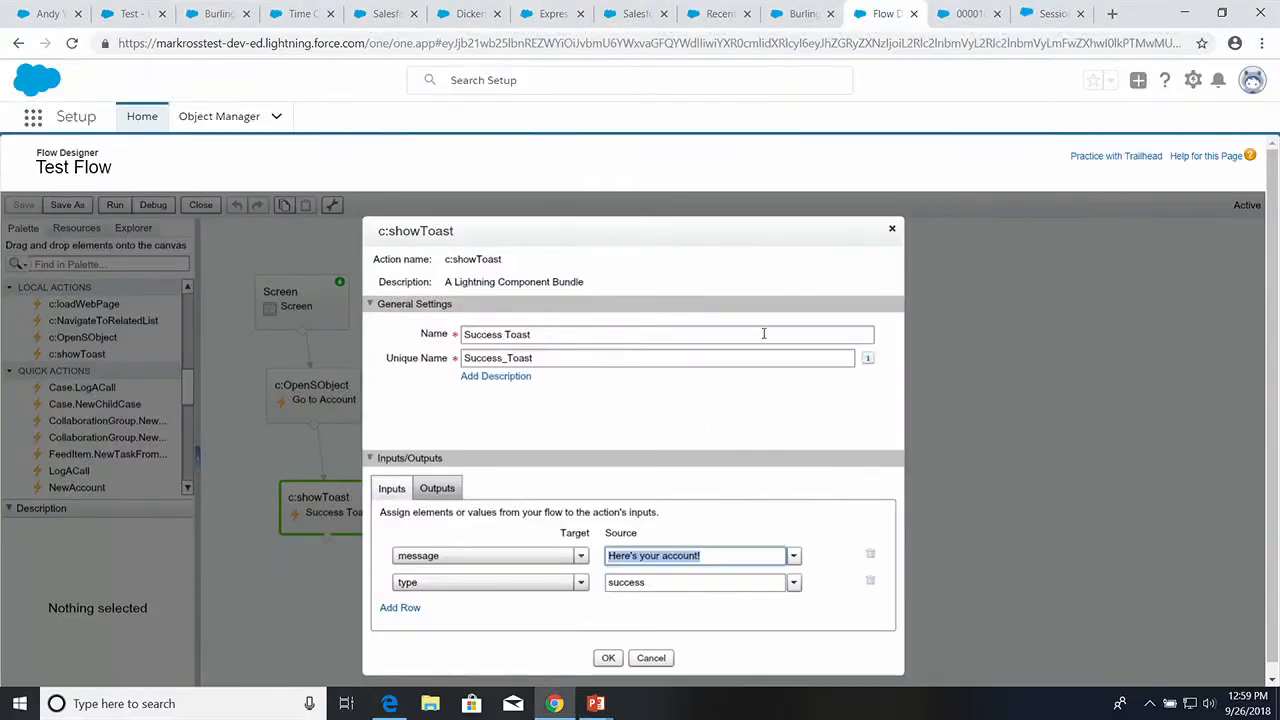
# Switch to the Structural failure of generator base case in Chrome and add AutomotiveServiceFlow to its Guided Action List
pyautogui.click(962, 13)
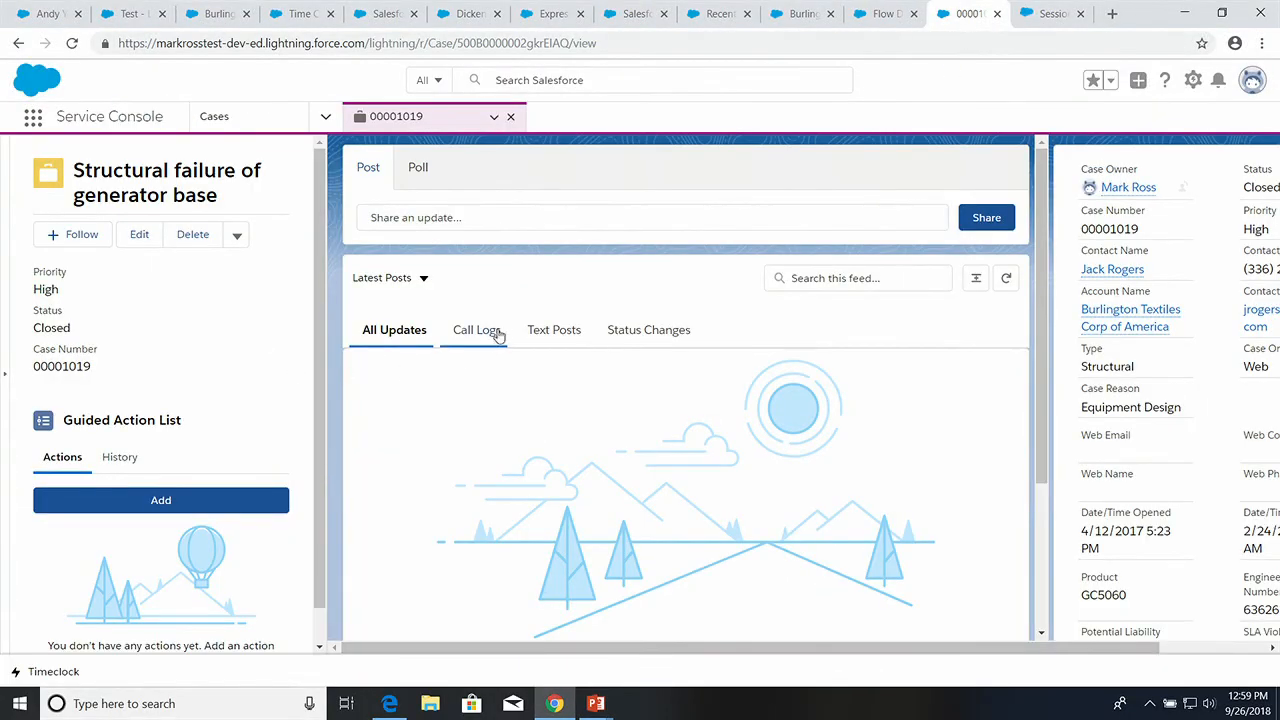
pyautogui.scroll(-1, 238, 360)
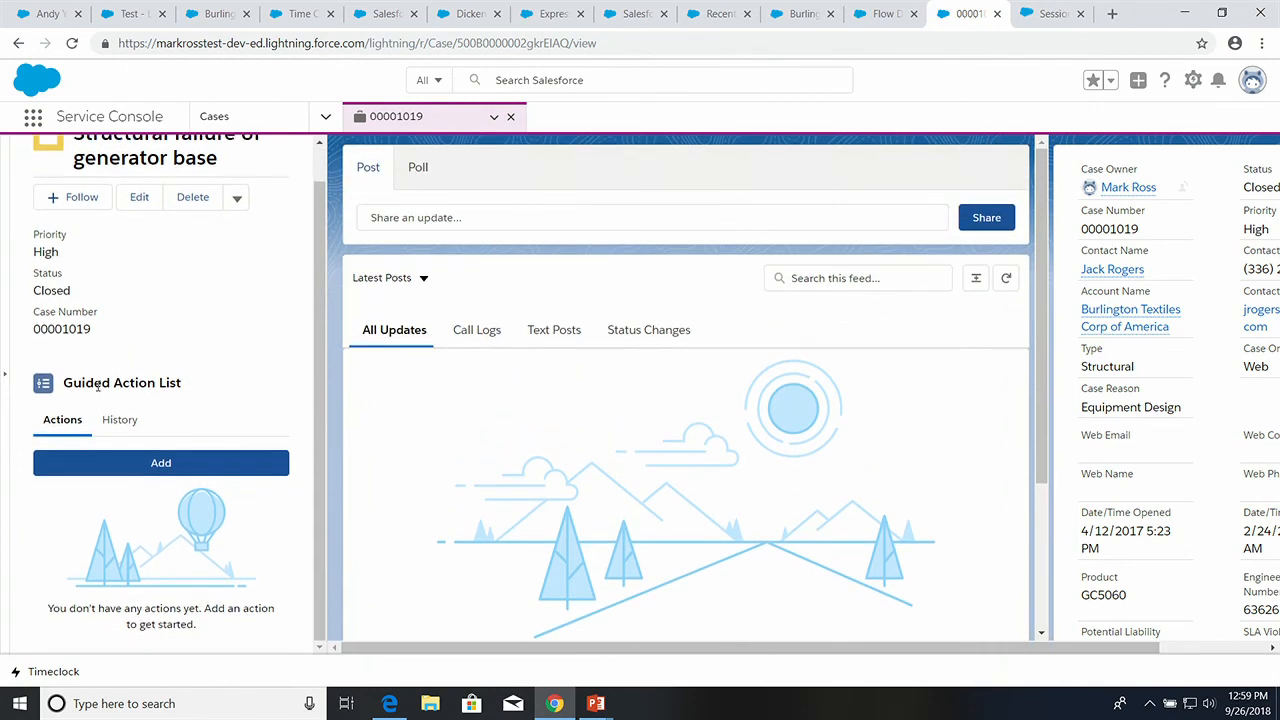
pyautogui.click(182, 468)
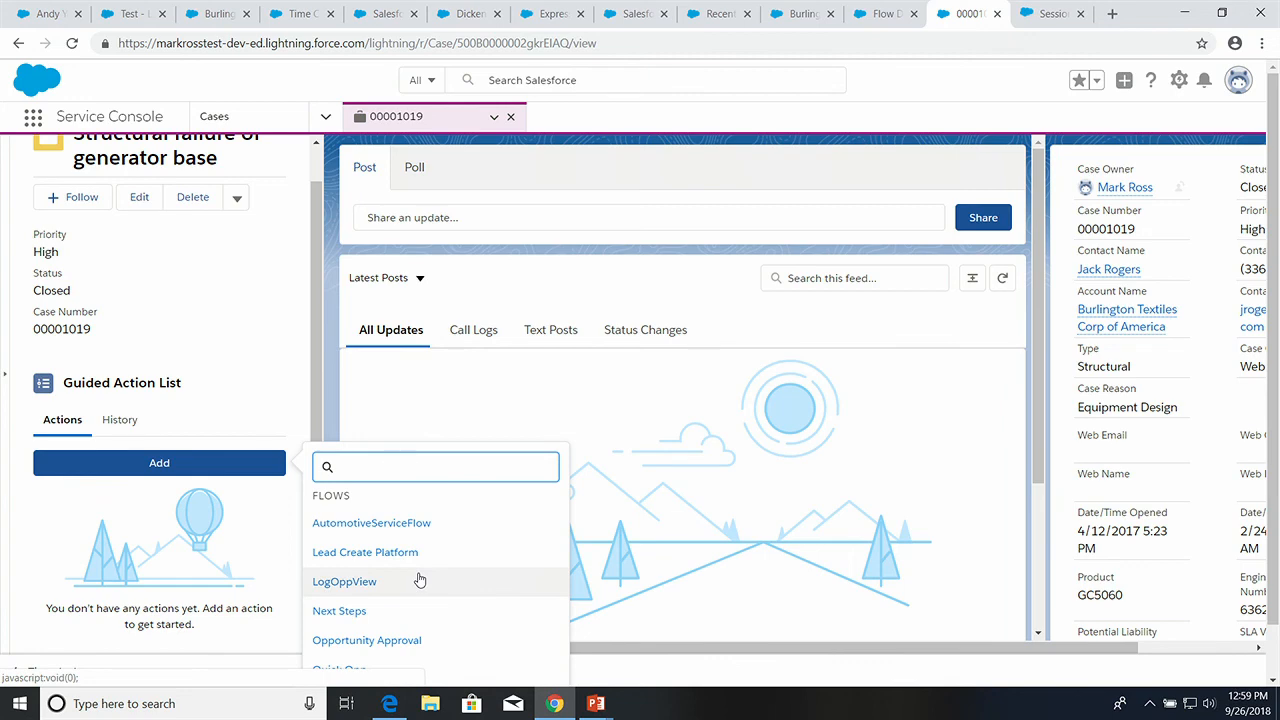
pyautogui.click(406, 523)
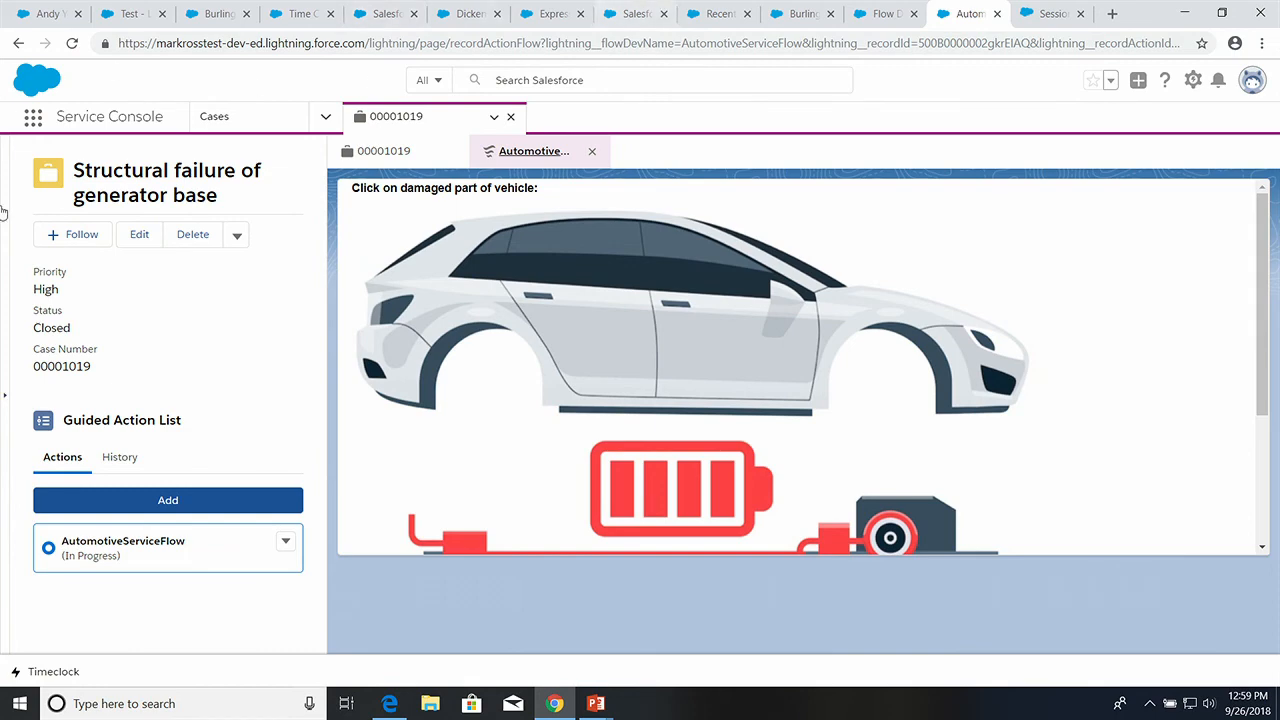
# Add the Next Steps and Quick Opp flows to the case's Guided Action List
pyautogui.click(155, 513)
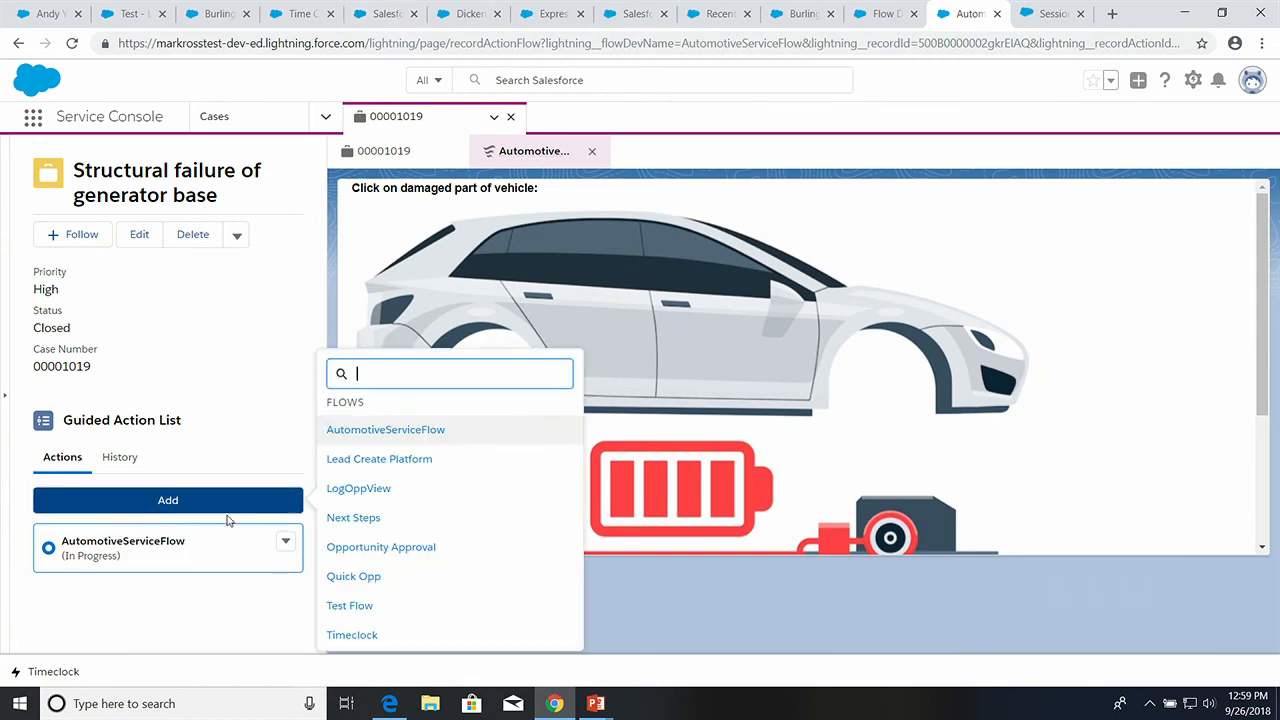
pyautogui.click(366, 519)
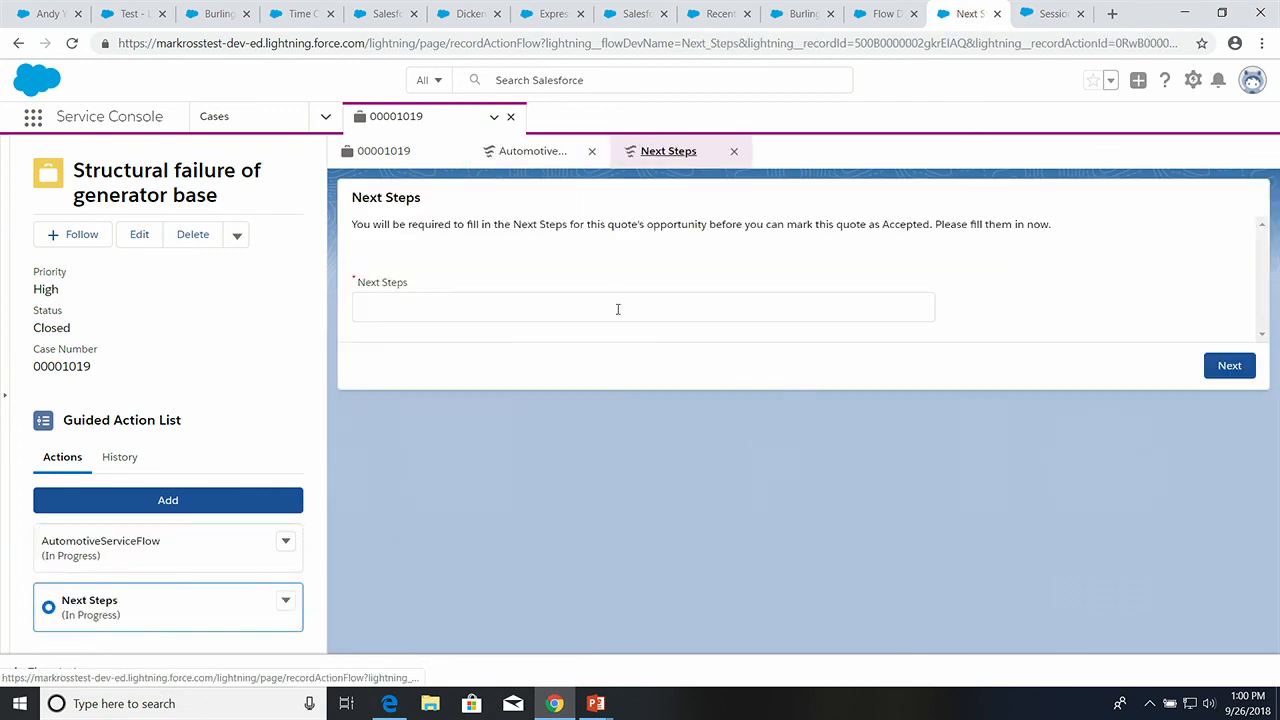
pyautogui.click(252, 502)
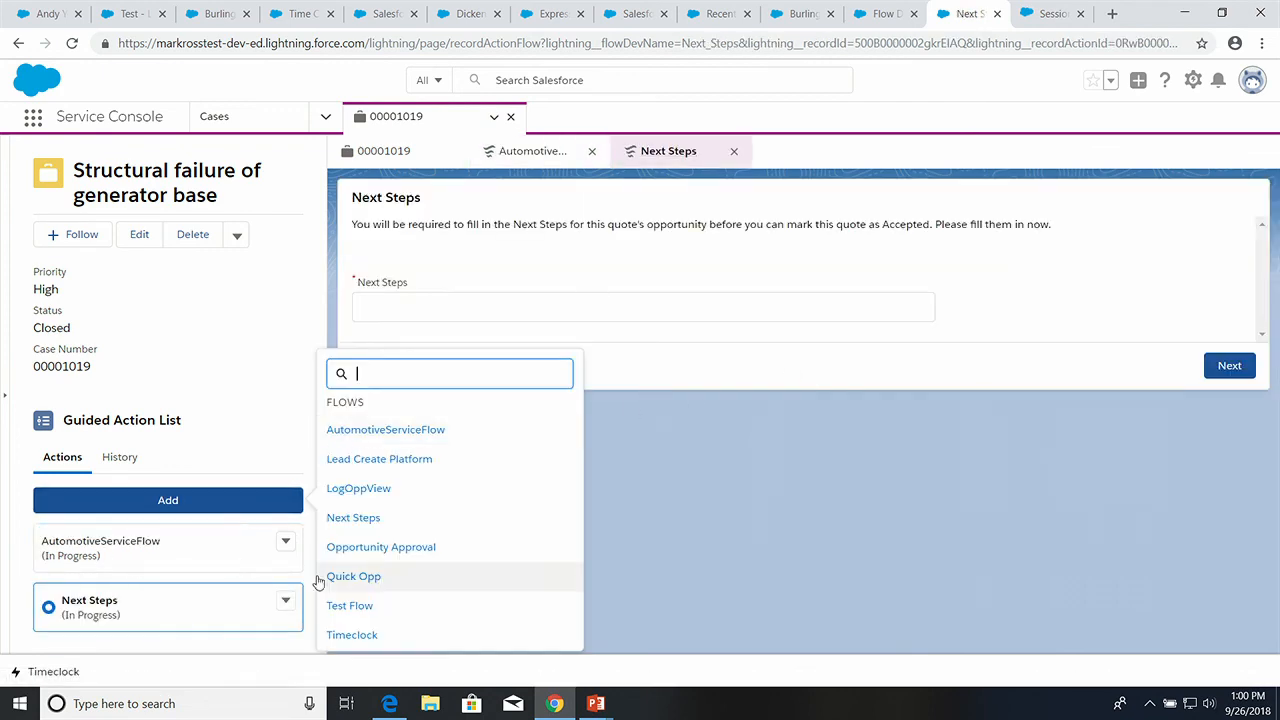
pyautogui.click(387, 576)
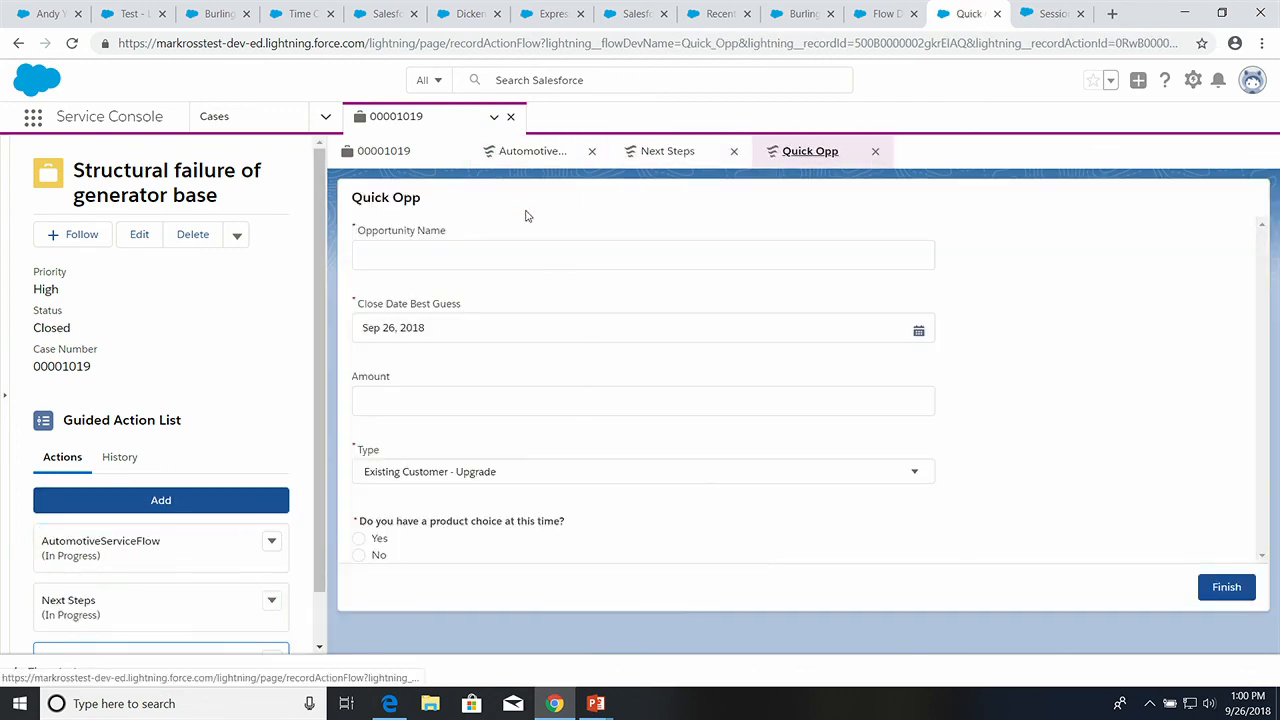
# Review the AutomotiveServiceFlow, Next Steps and Quick Opp flows in the case's subtabs, ending on Quick Opp
pyautogui.click(548, 151)
pyautogui.click(660, 151)
pyautogui.click(808, 152)
pyautogui.click(677, 155)
pyautogui.click(515, 153)
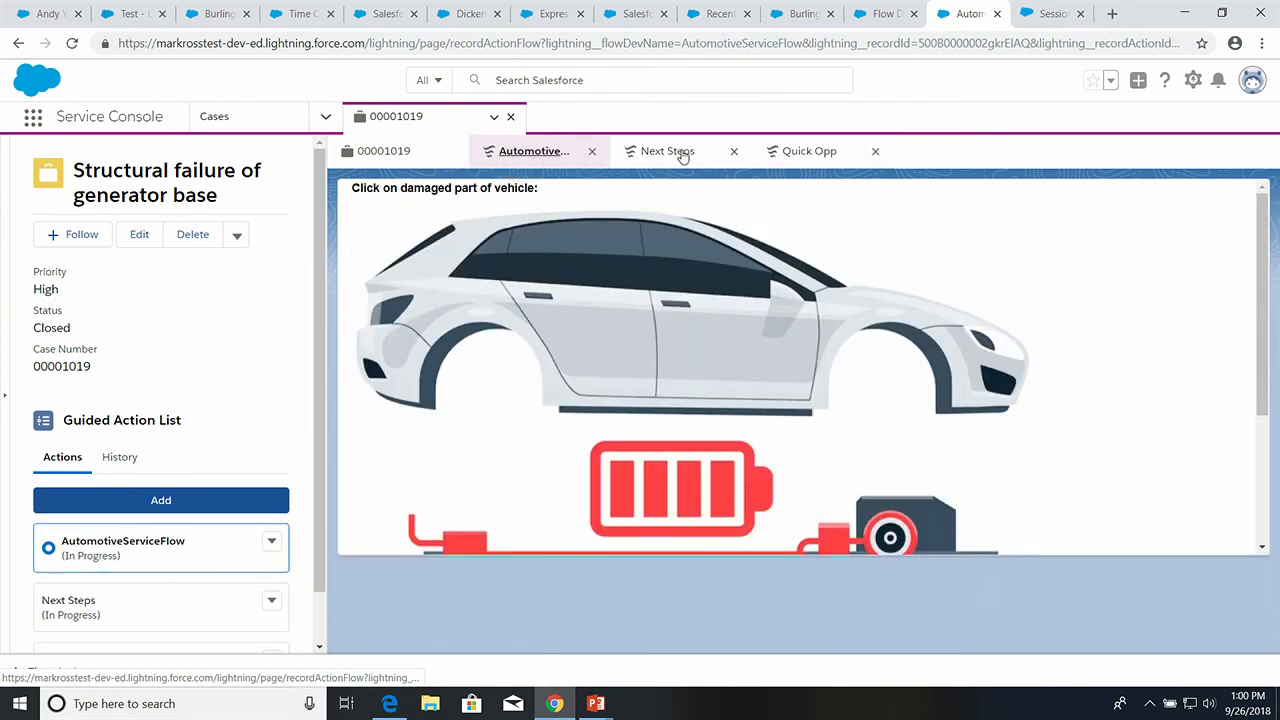
pyautogui.click(812, 155)
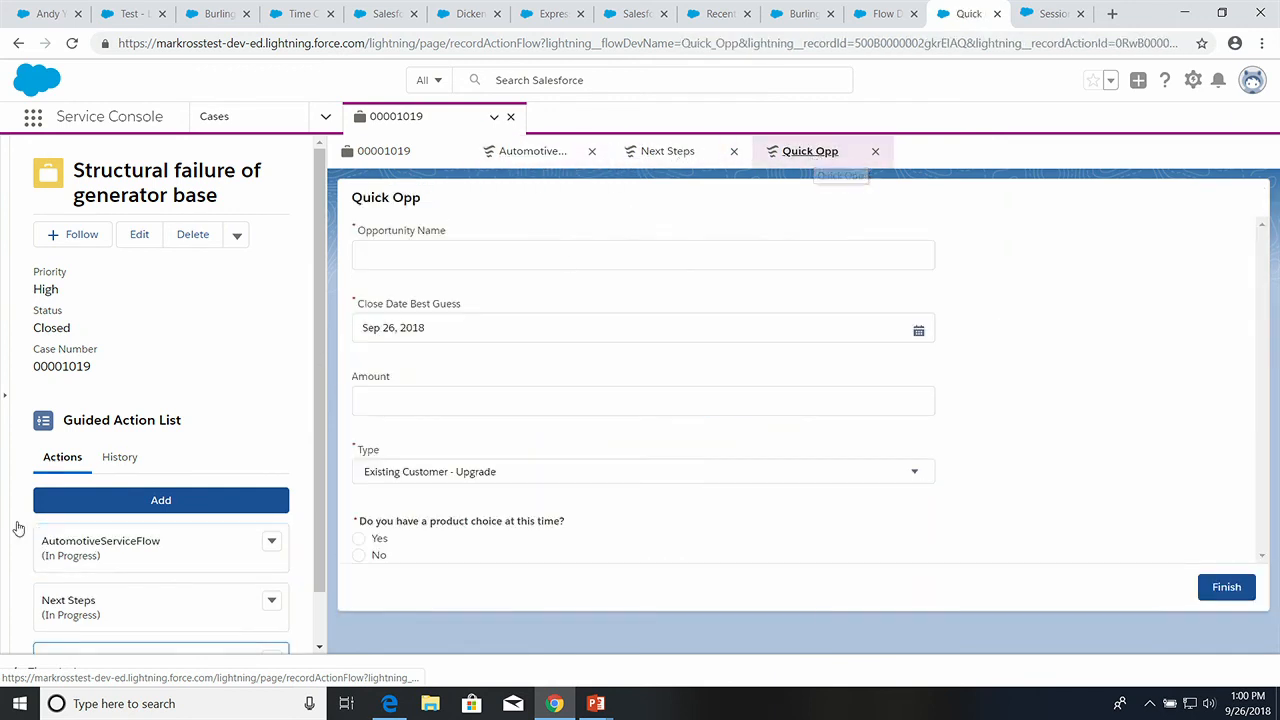
# Remove AutomotiveServiceFlow from the Guided Action List, then view the case details and the Next Steps flow
pyautogui.click(271, 541)
pyautogui.click(232, 598)
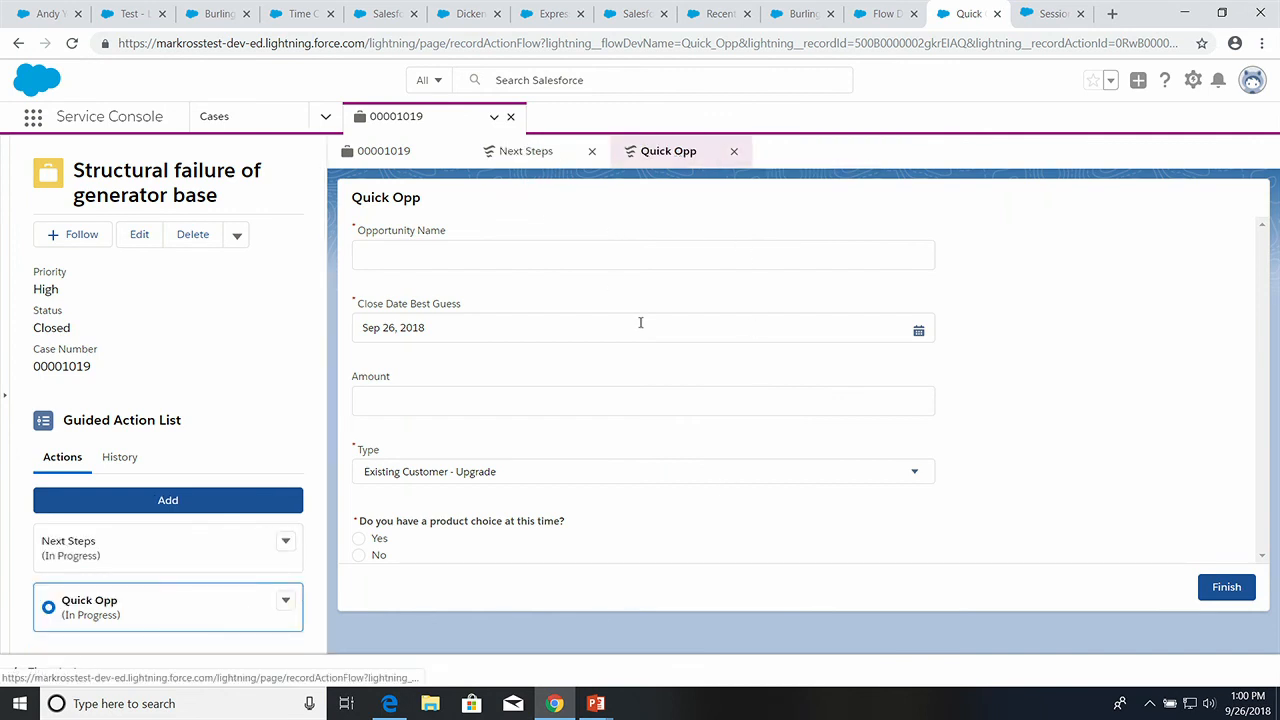
pyautogui.click(388, 150)
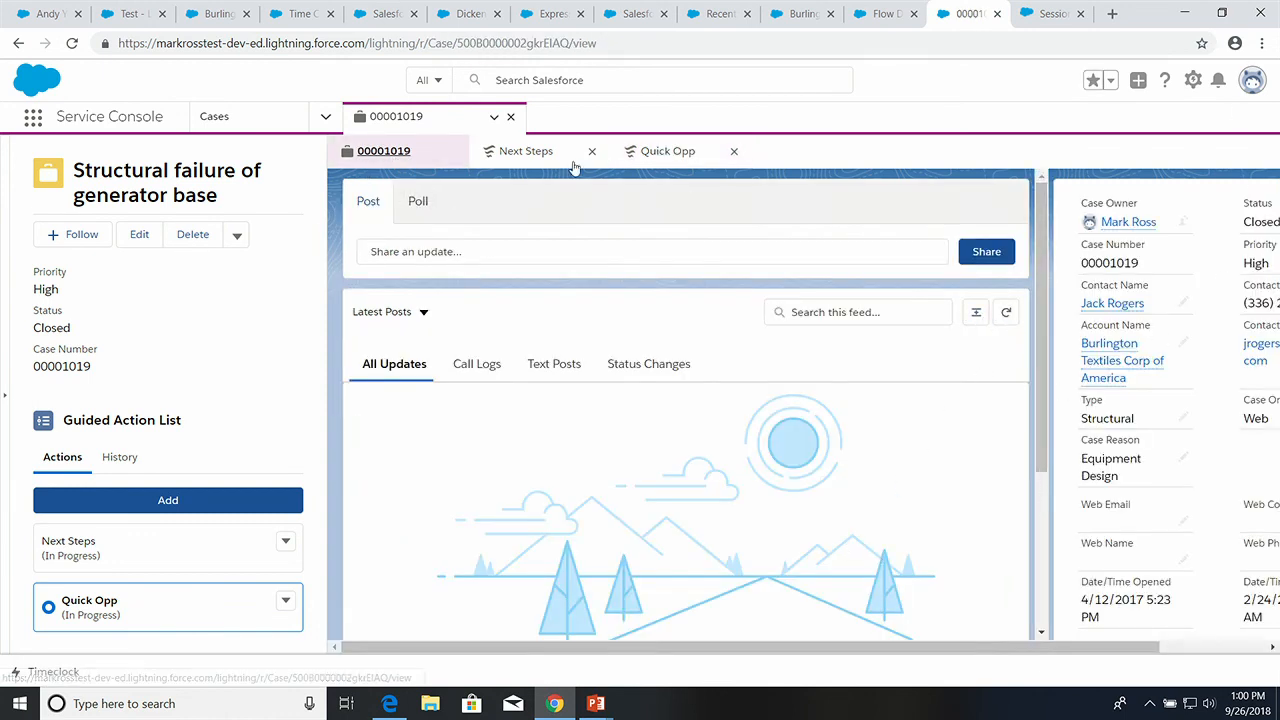
pyautogui.click(510, 151)
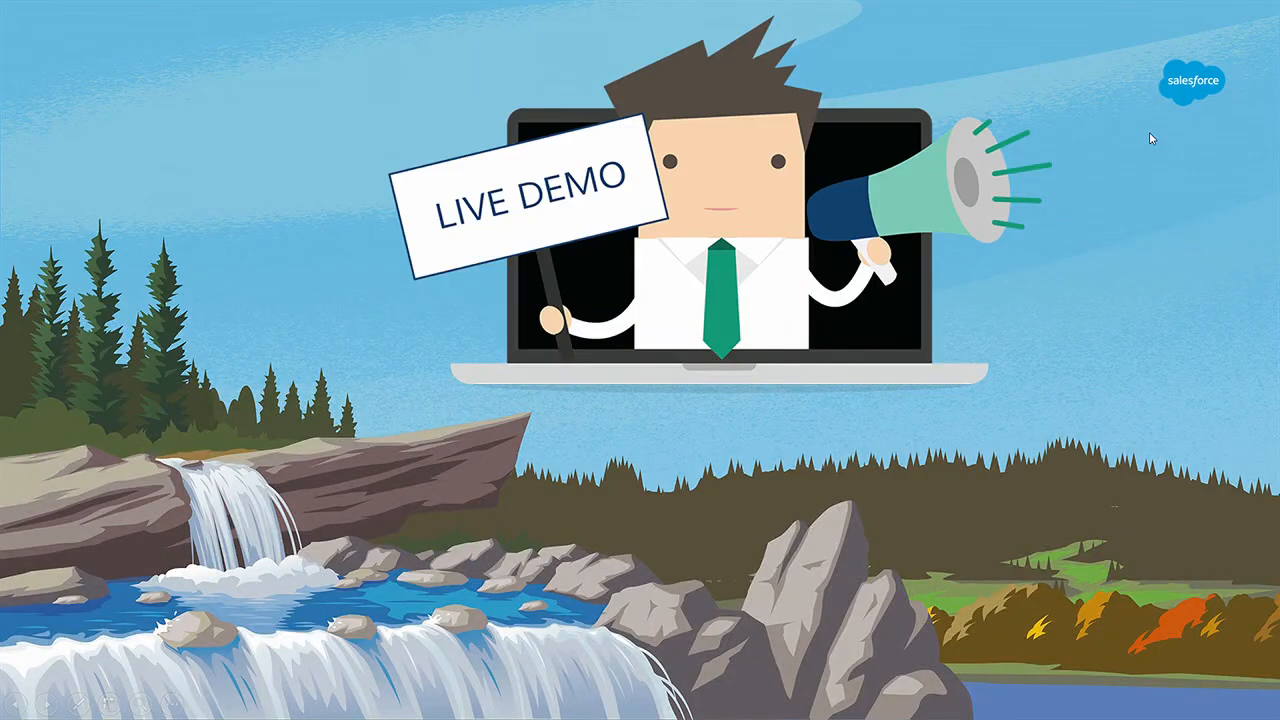
# Advance the slide show to Trails for You, then show the Dungeons and Dreamforce fundraiser session page in Chrome
pyautogui.click(1150, 134)
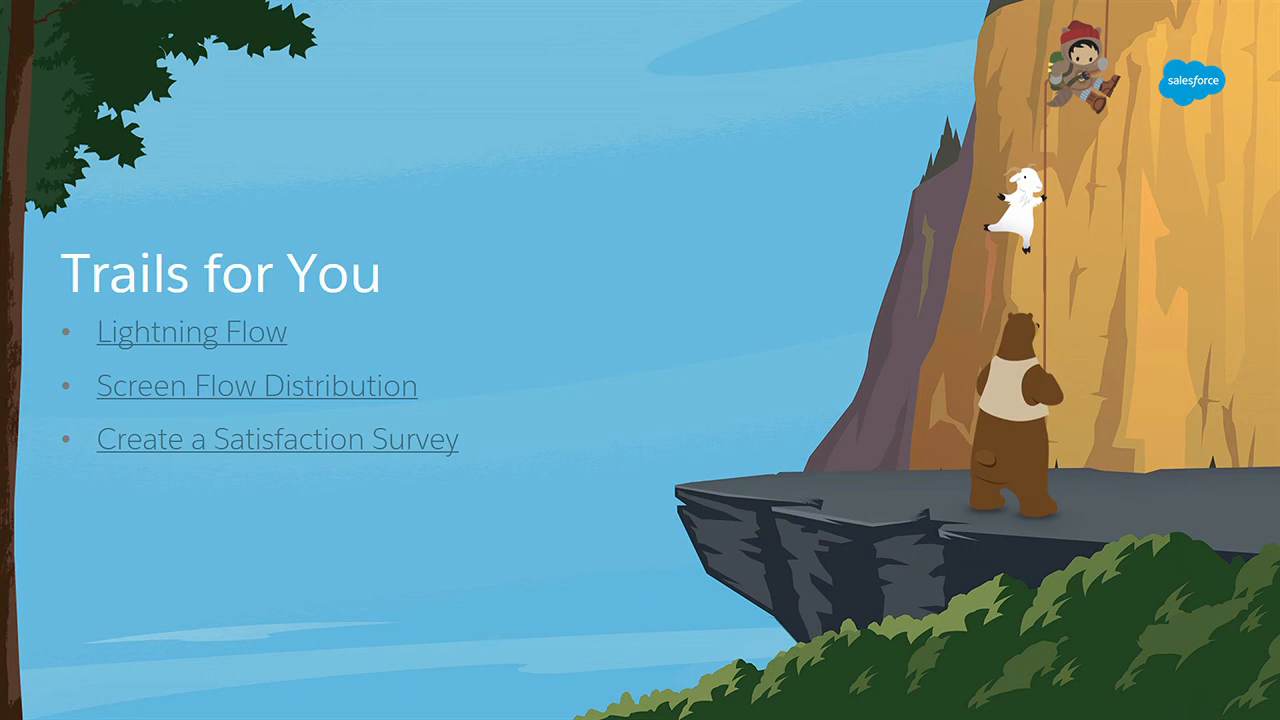
pyautogui.press('Right')
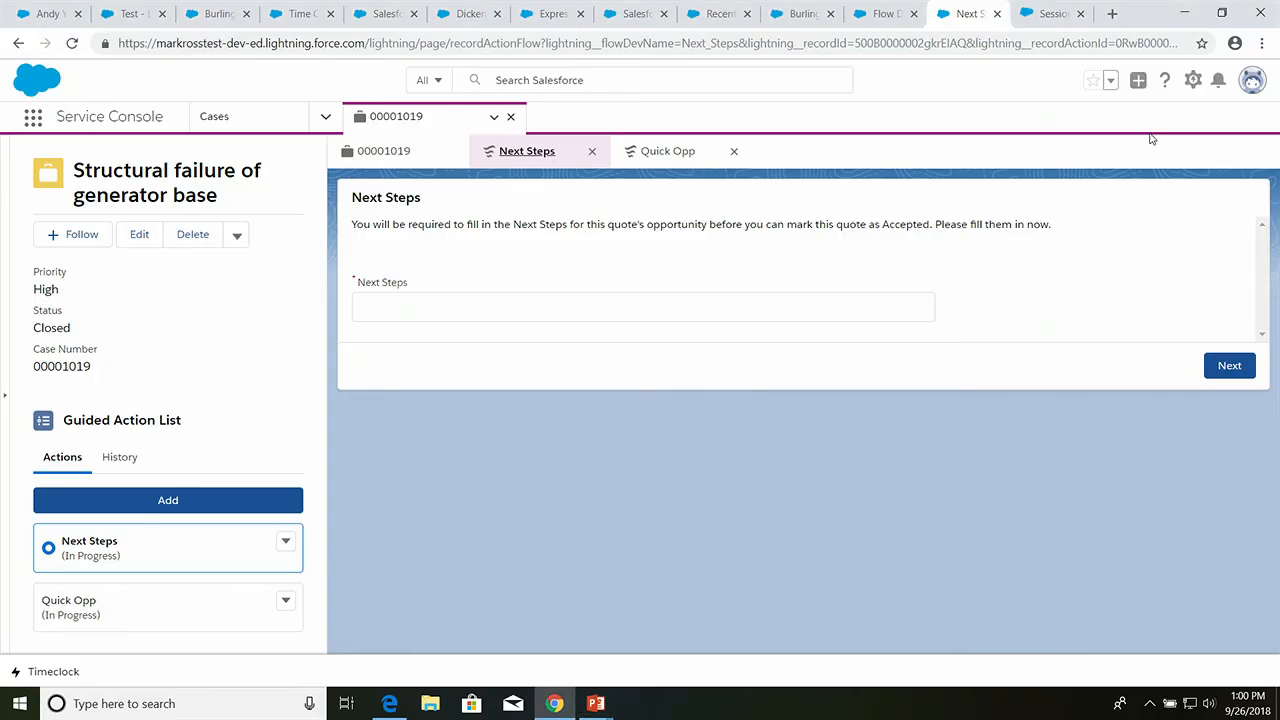
pyautogui.hotkey('ctrl', 'Tab')
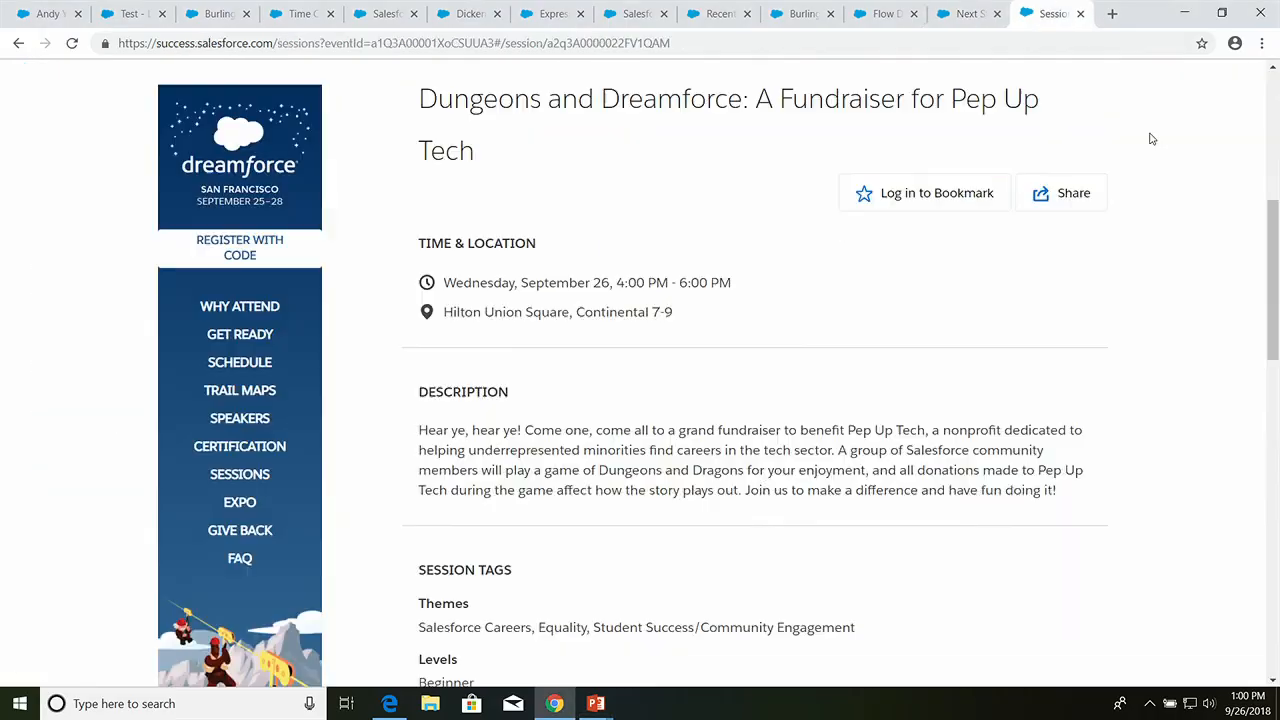